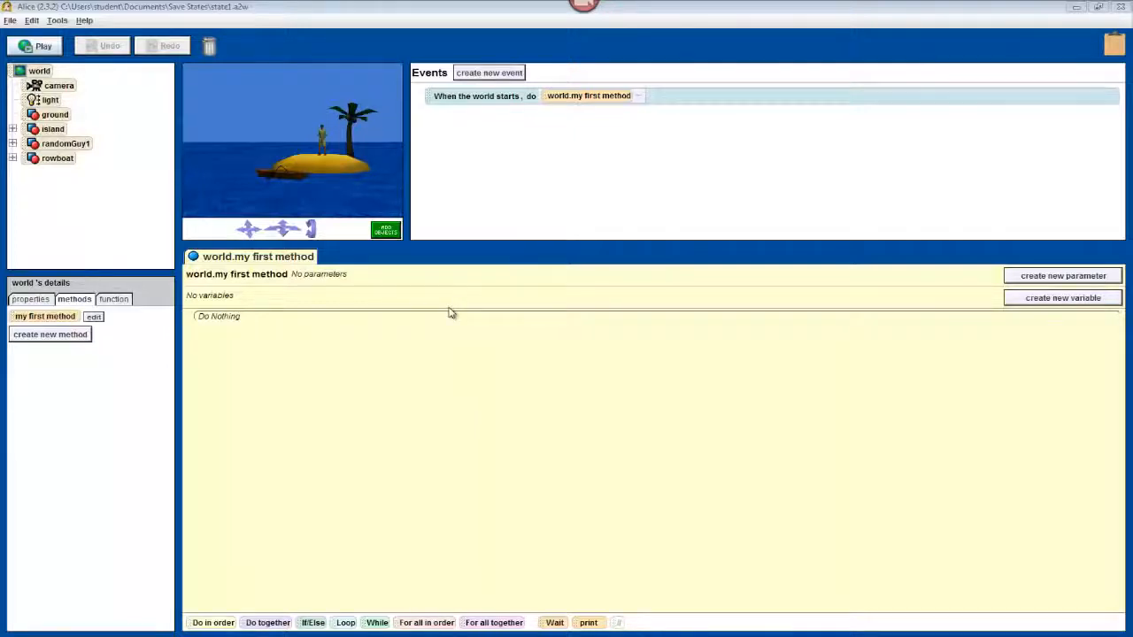
# Step: Open the scene editor with its additional controls shown and drop a dummy object at the current camera position
pyautogui.click(386, 233)
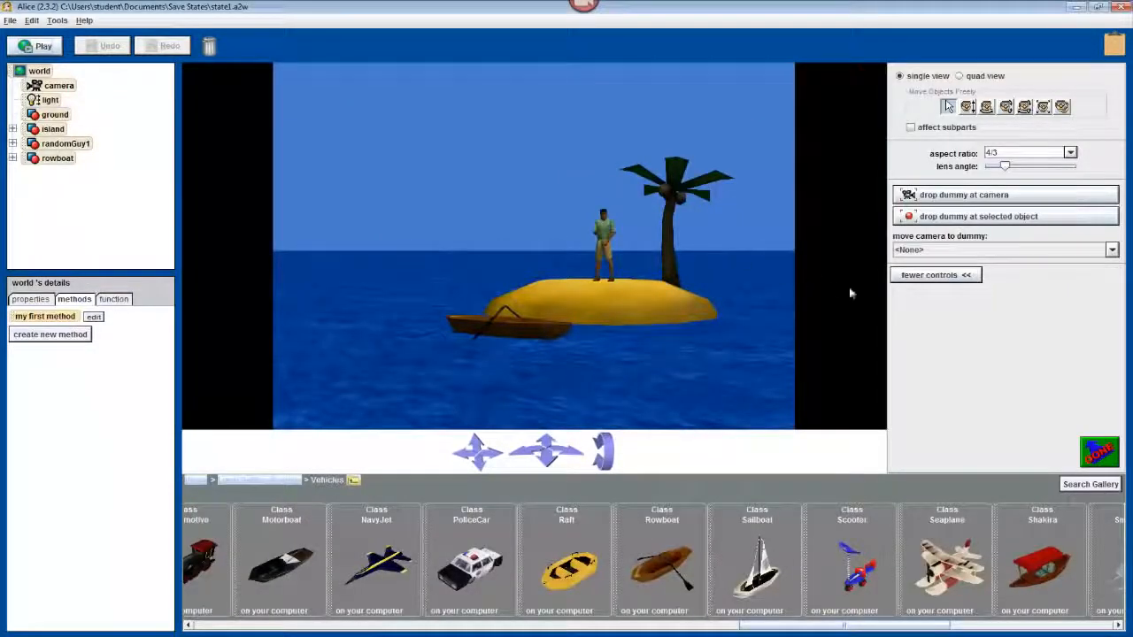
pyautogui.click(934, 274)
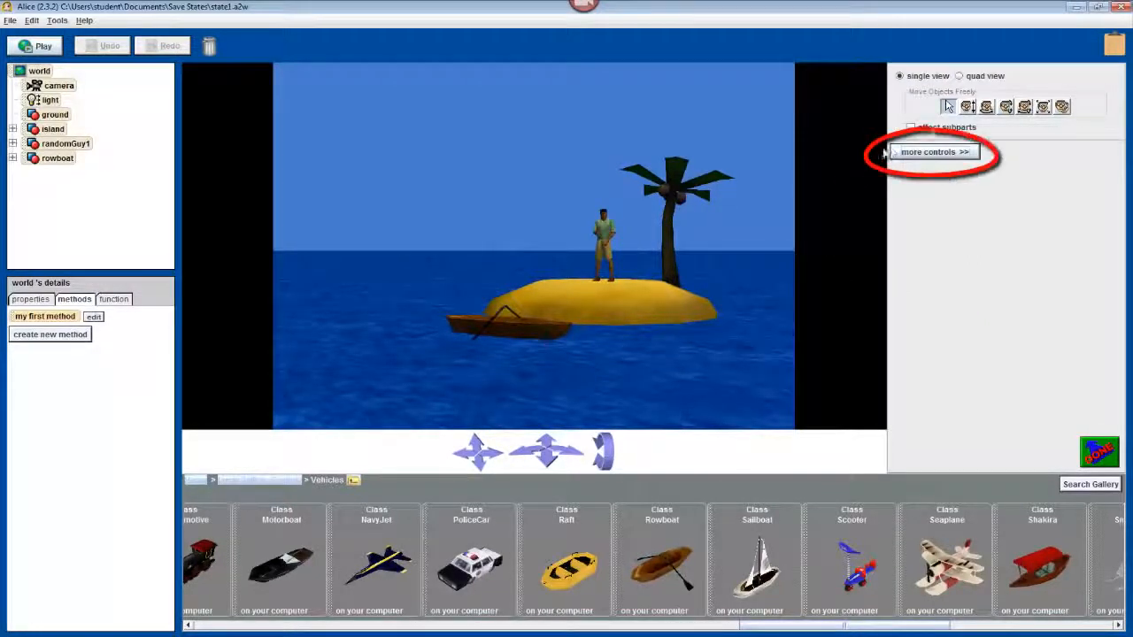
pyautogui.click(930, 158)
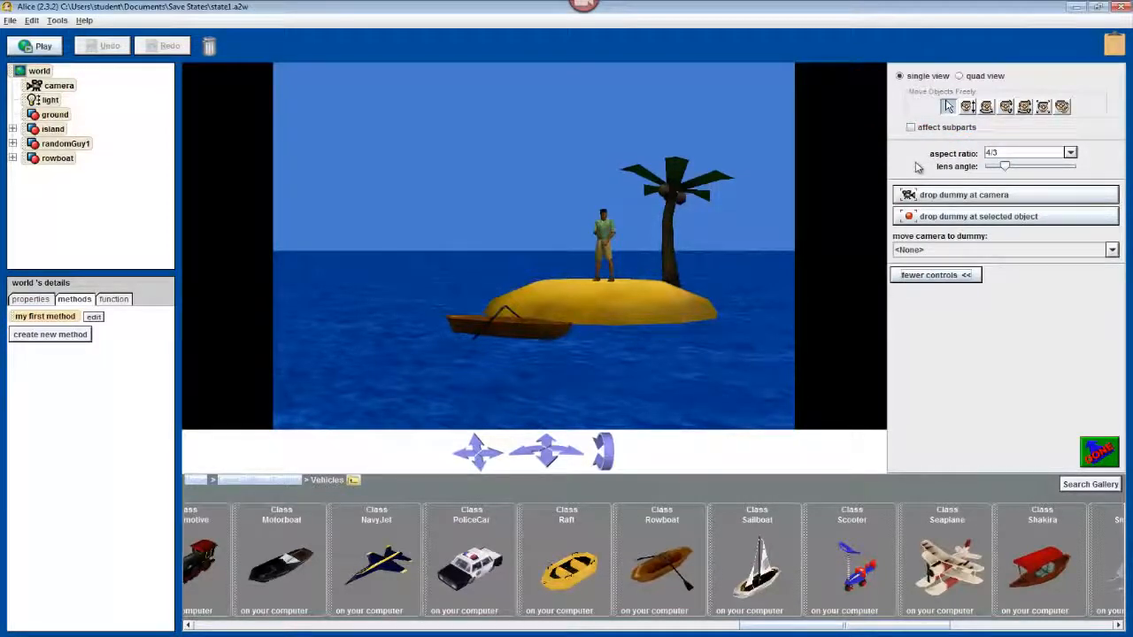
pyautogui.click(948, 196)
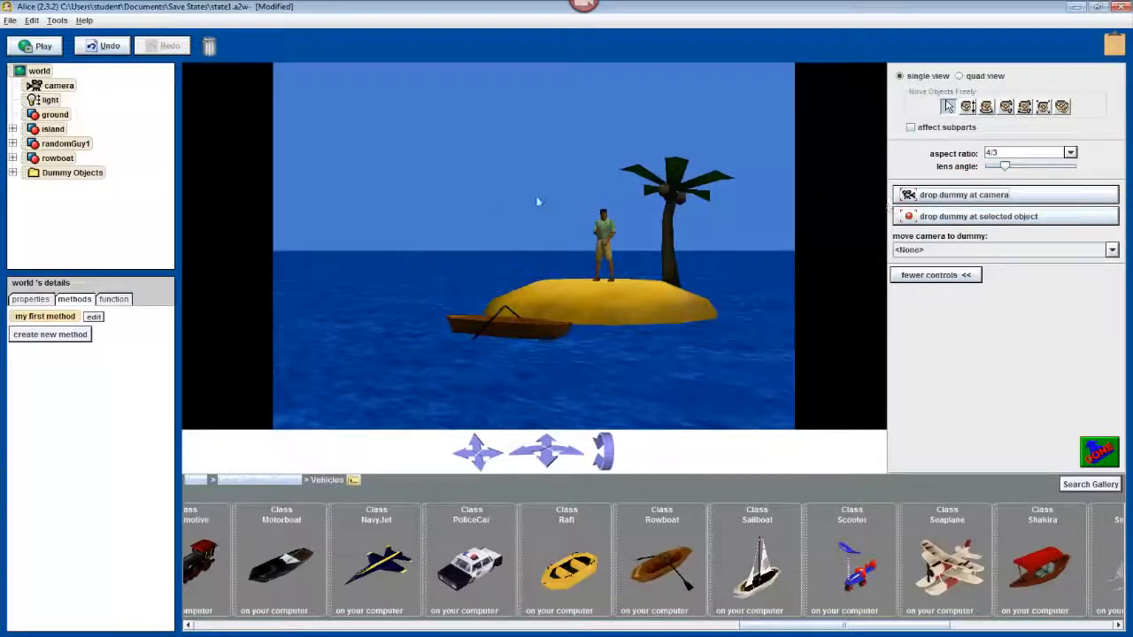
# Step: Rename the Dummy Objects folder in the object tree as CameraViews
pyautogui.rightClick(86, 177)
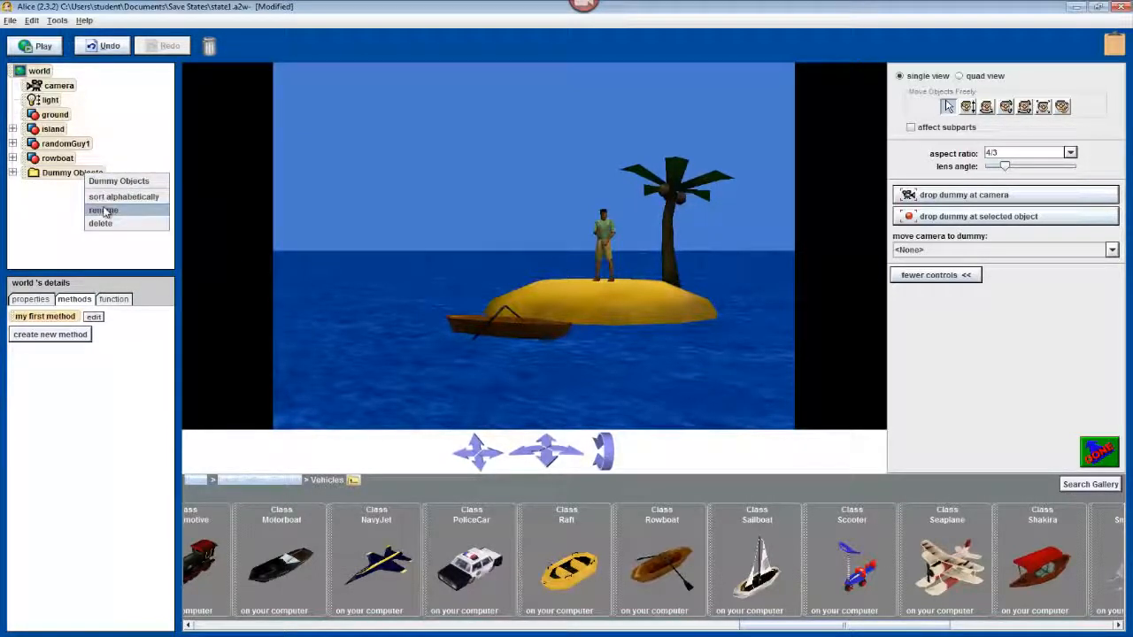
pyautogui.click(104, 210)
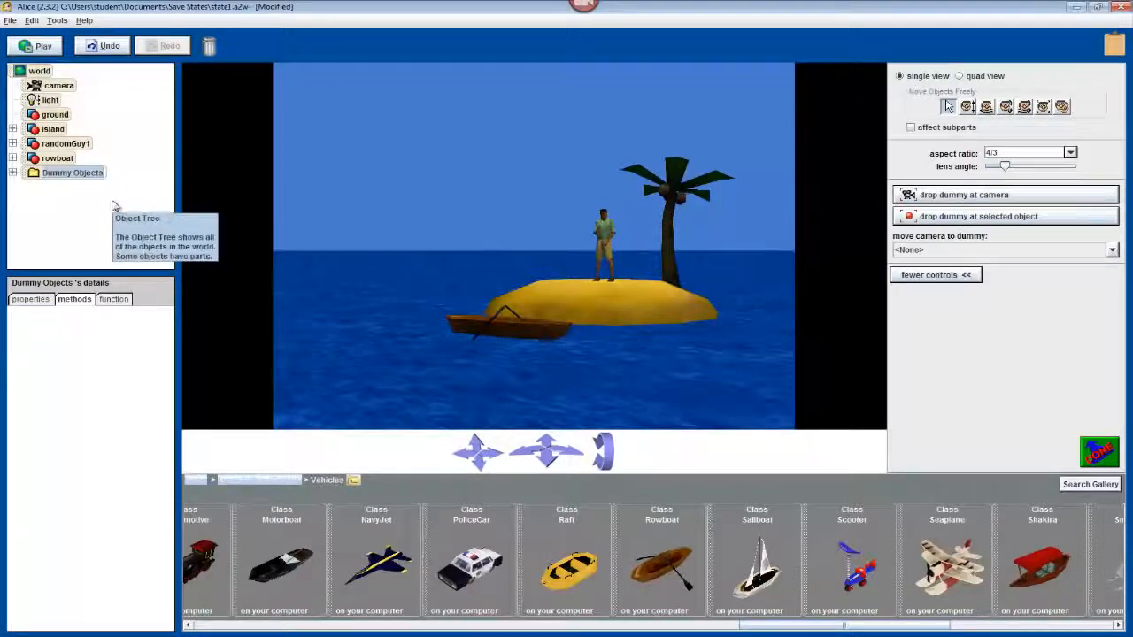
pyautogui.write('CameraViews')
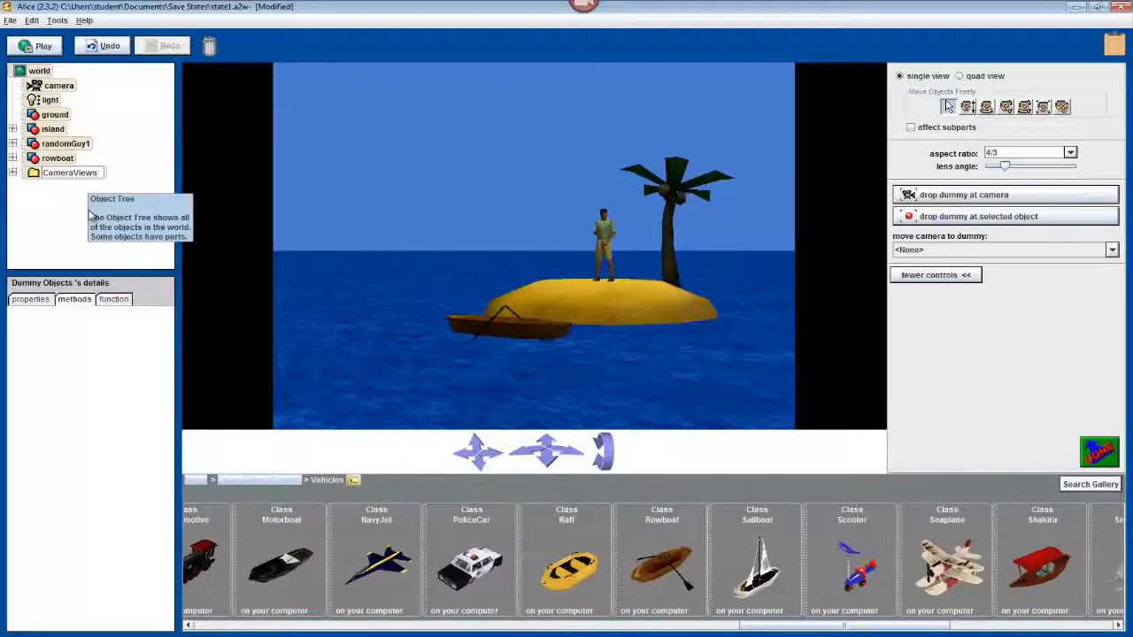
pyautogui.press('Return')
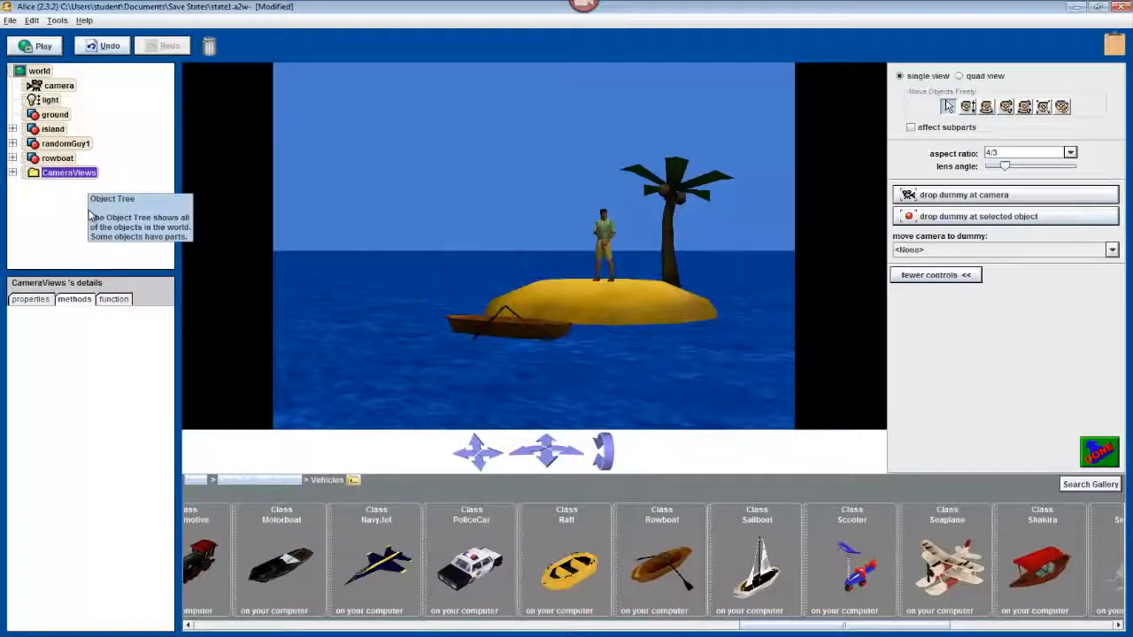
# Step: Expand the CameraViews folder and rename the dummy inside it as STARTview
pyautogui.click(13, 173)
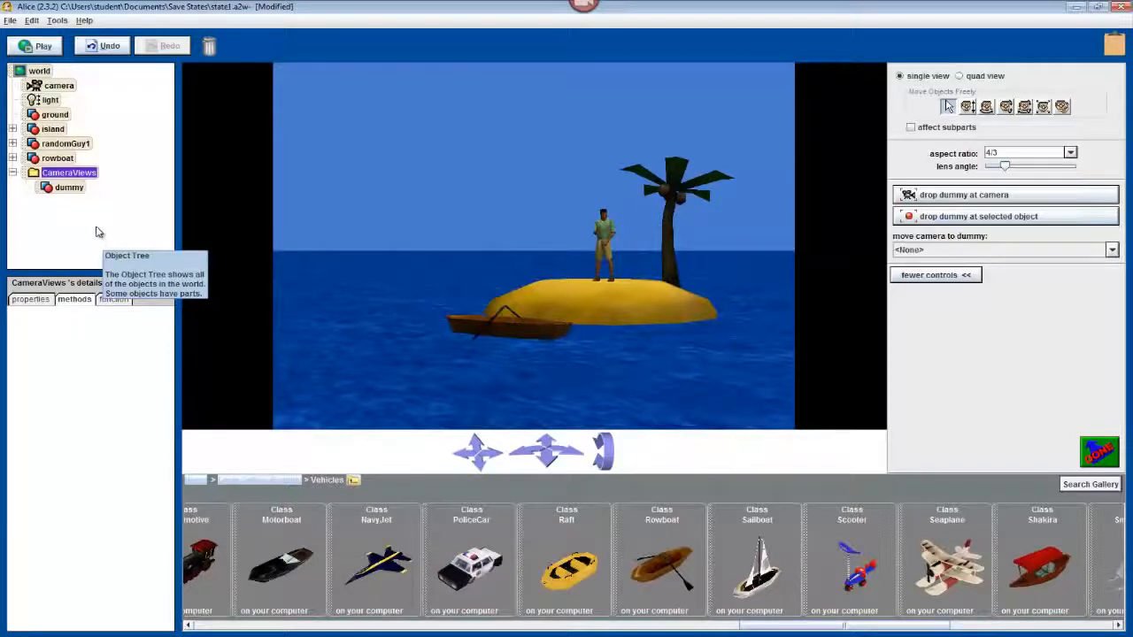
pyautogui.rightClick(69, 189)
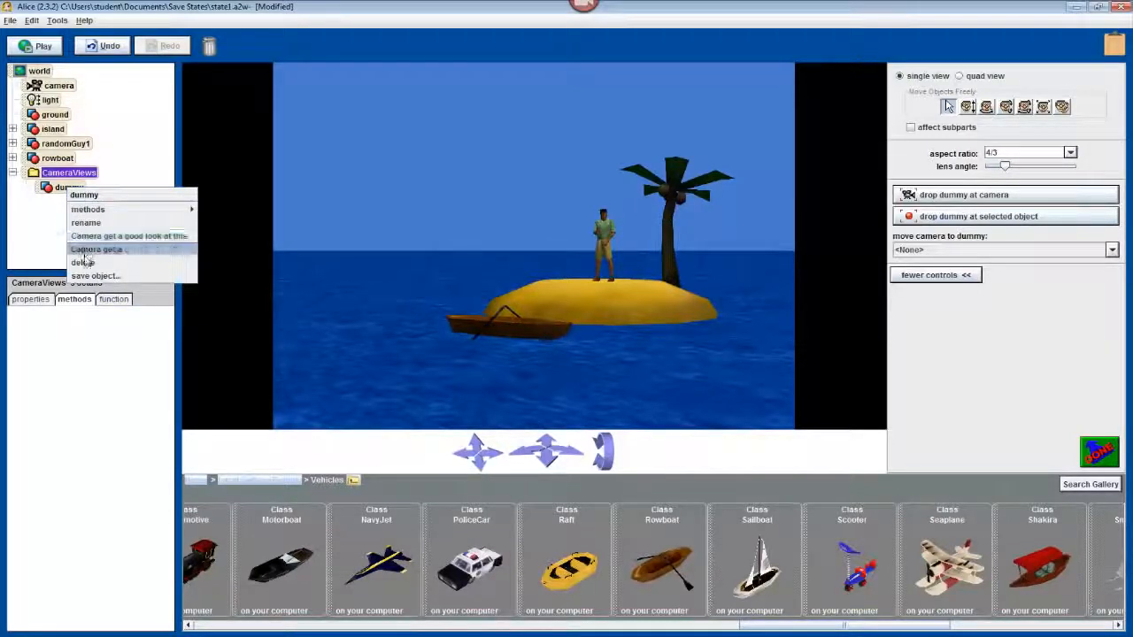
pyautogui.click(86, 225)
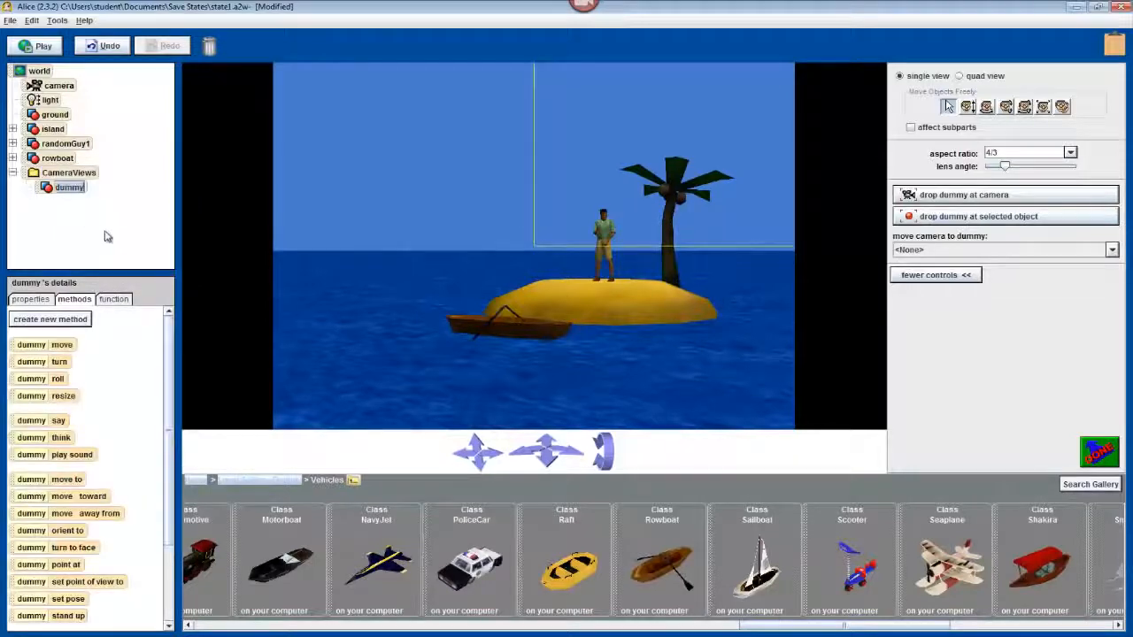
pyautogui.write('RTview')
pyautogui.press('Return')
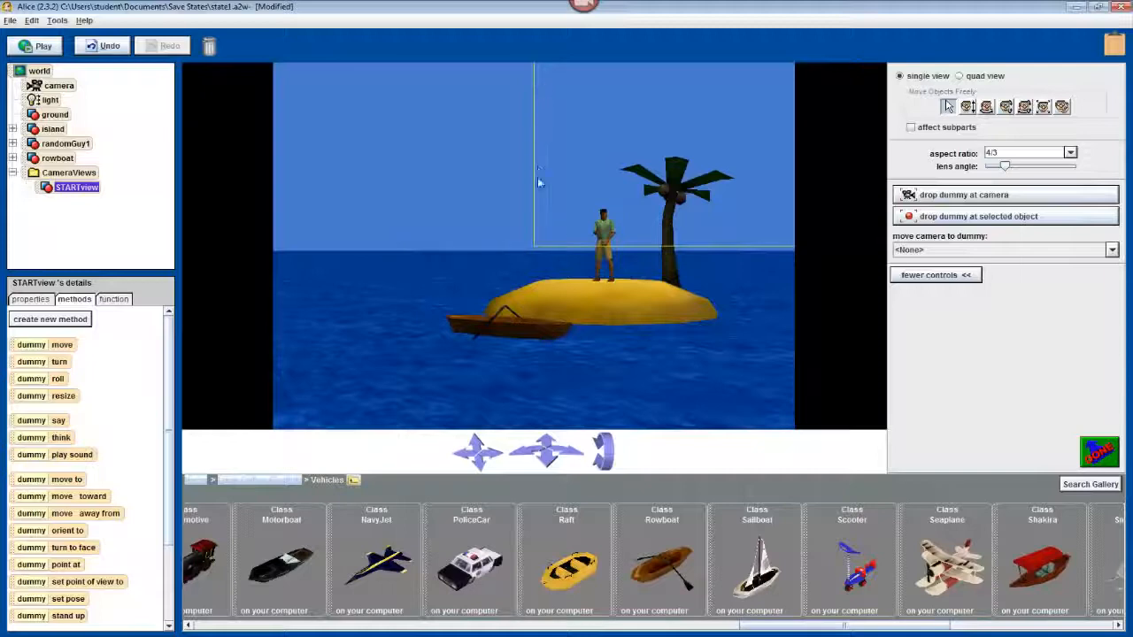
# Step: Select the island, shift the camera off the start view, and play the world briefly to check the opening shot
pyautogui.click(53, 128)
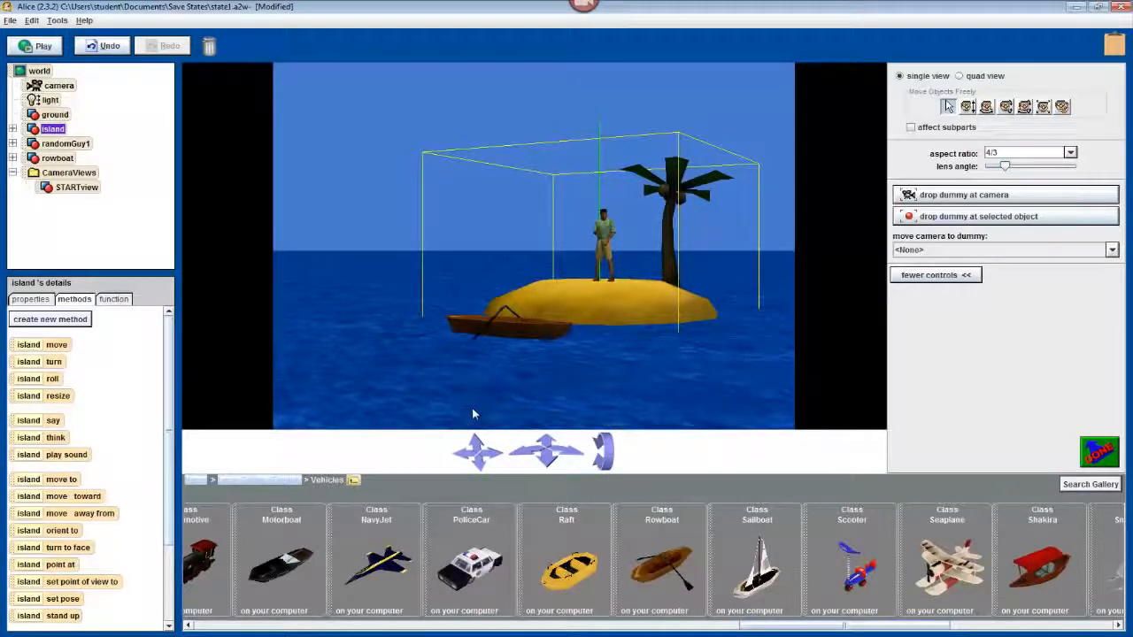
pyautogui.moveTo(477, 447); pyautogui.dragTo(526, 485)
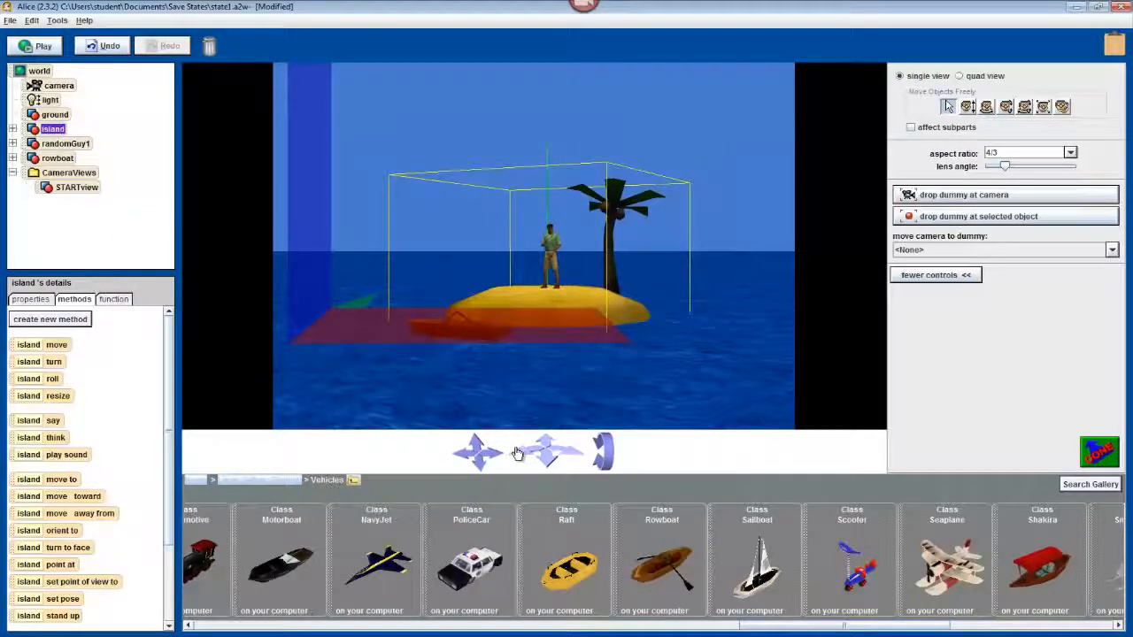
pyautogui.click(517, 453)
pyautogui.click(573, 455)
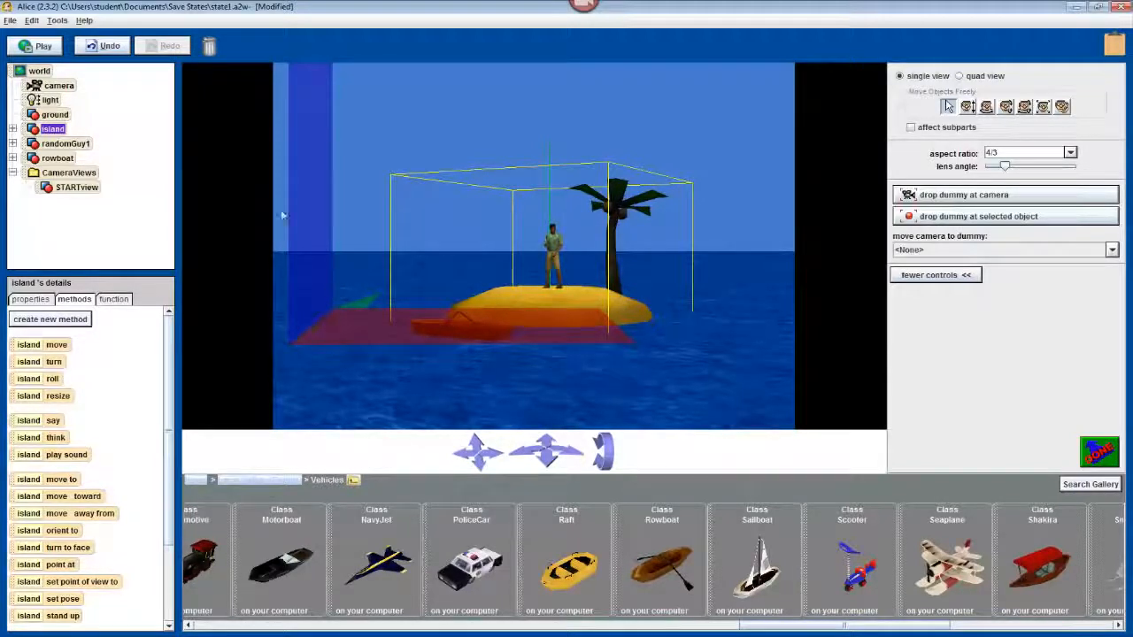
pyautogui.click(40, 46)
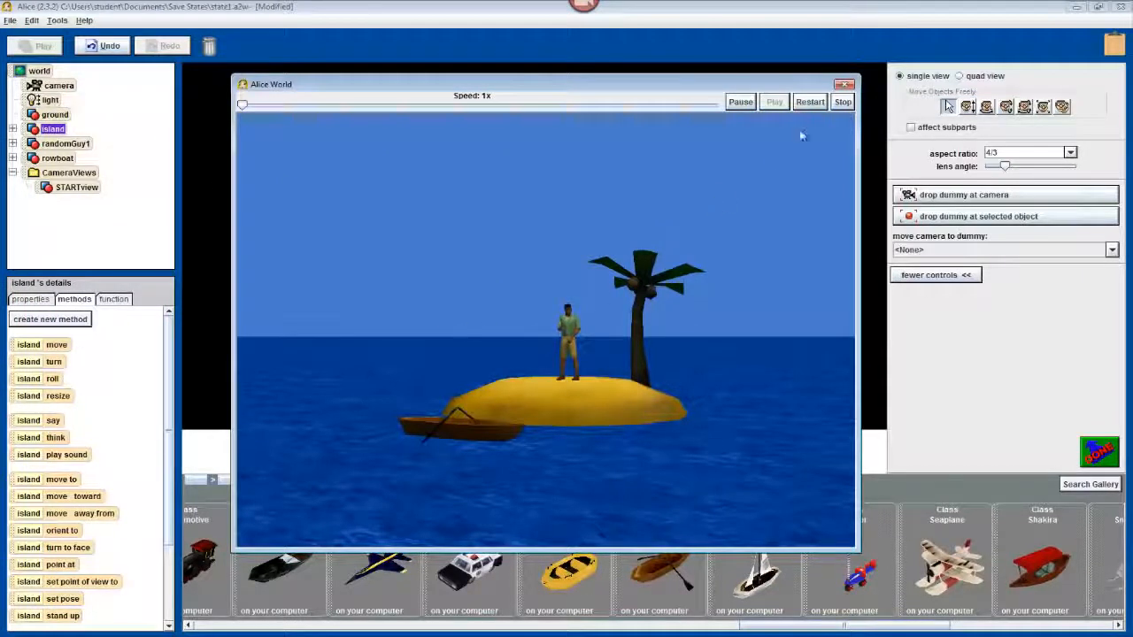
pyautogui.click(845, 85)
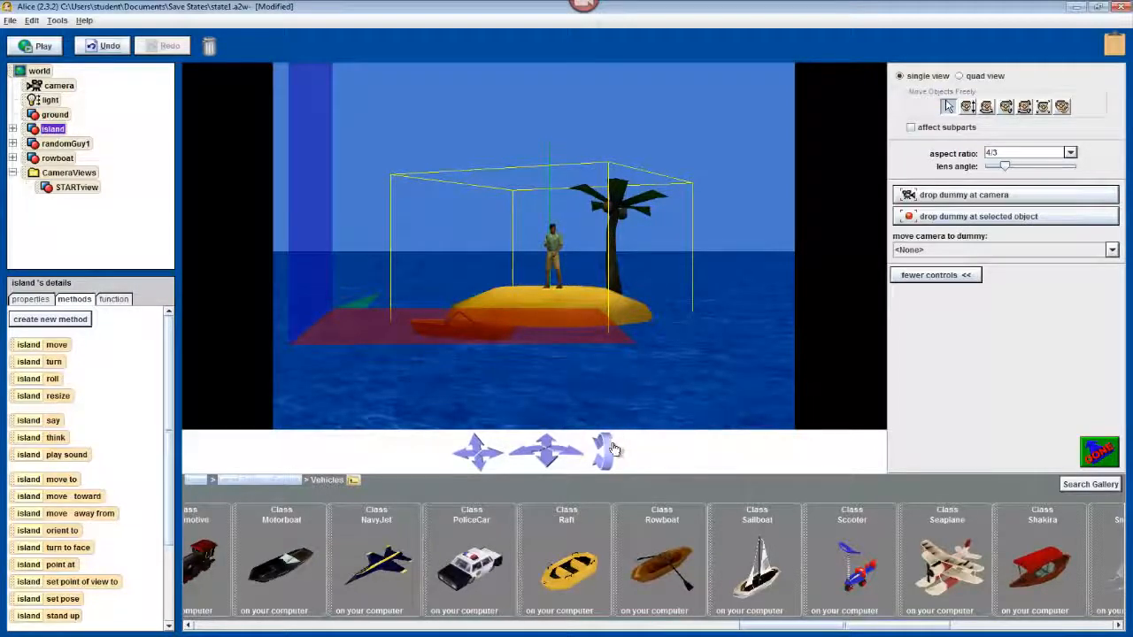
# Step: Tilt, lower, advance and turn the camera until the island is almost out of the frame
pyautogui.moveTo(608, 447)
pyautogui.mouseDown()
pyautogui.moveTo(607, 470)
pyautogui.moveTo(602, 458)
pyautogui.mouseUp()
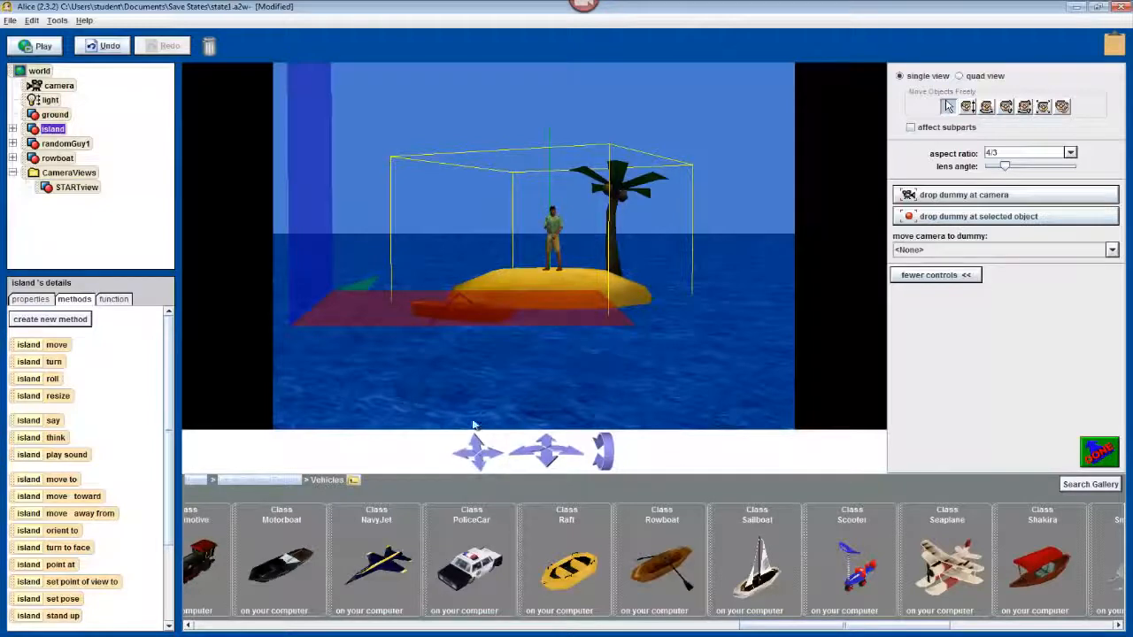
pyautogui.moveTo(476, 444); pyautogui.dragTo(480, 624)
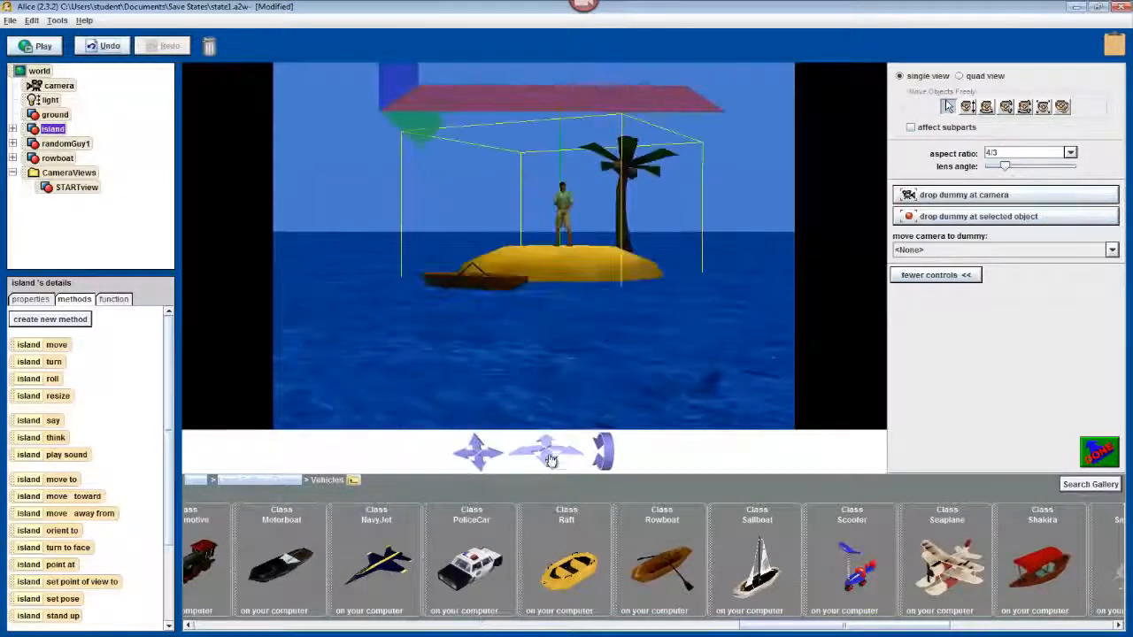
pyautogui.moveTo(546, 447)
pyautogui.mouseDown()
pyautogui.moveTo(547, 281)
pyautogui.moveTo(534, 622)
pyautogui.moveTo(474, 475)
pyautogui.moveTo(534, 400)
pyautogui.moveTo(573, 437)
pyautogui.moveTo(568, 451)
pyautogui.mouseUp()
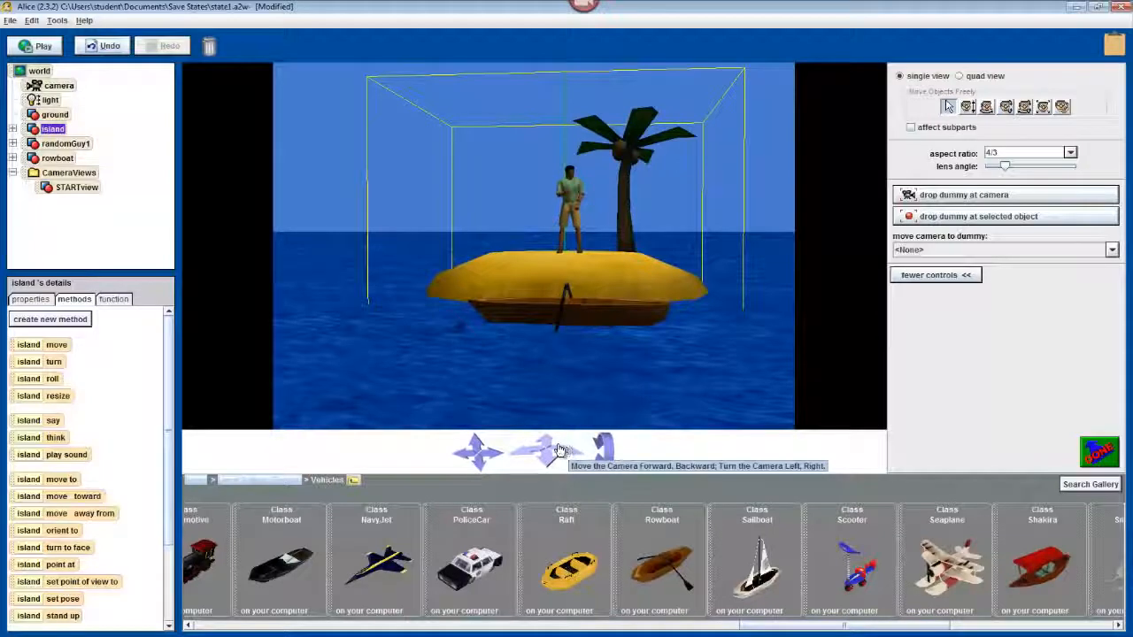
pyautogui.moveTo(567, 452); pyautogui.dragTo(469, 453)
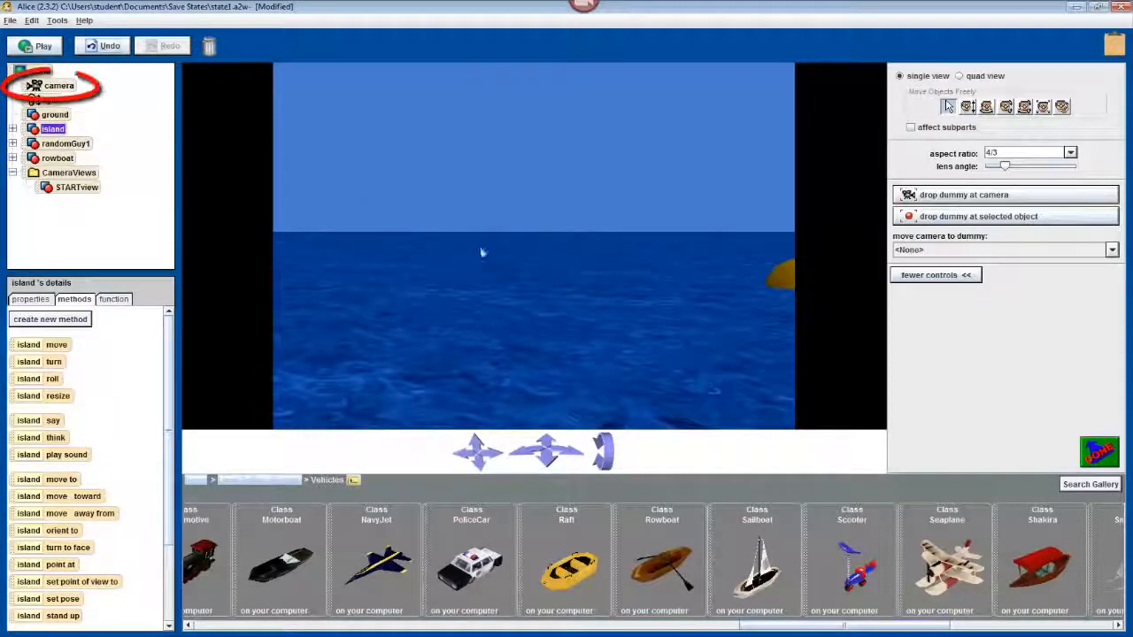
# Step: Set the camera's point of view to the STARTview dummy in CameraViews
pyautogui.rightClick(63, 87)
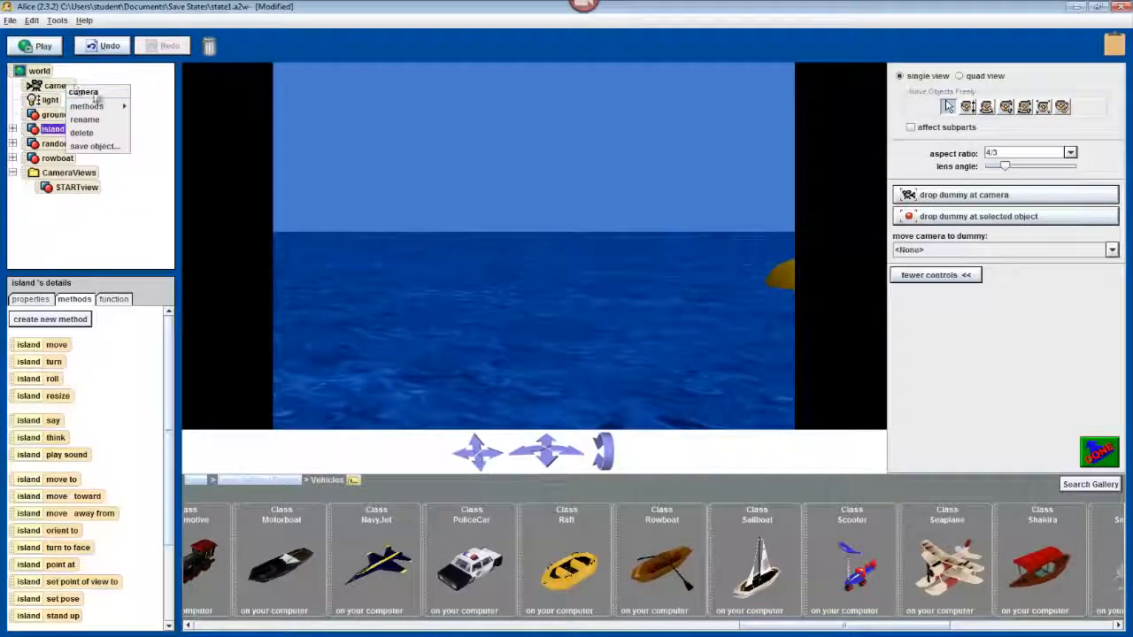
pyautogui.moveTo(96, 107)
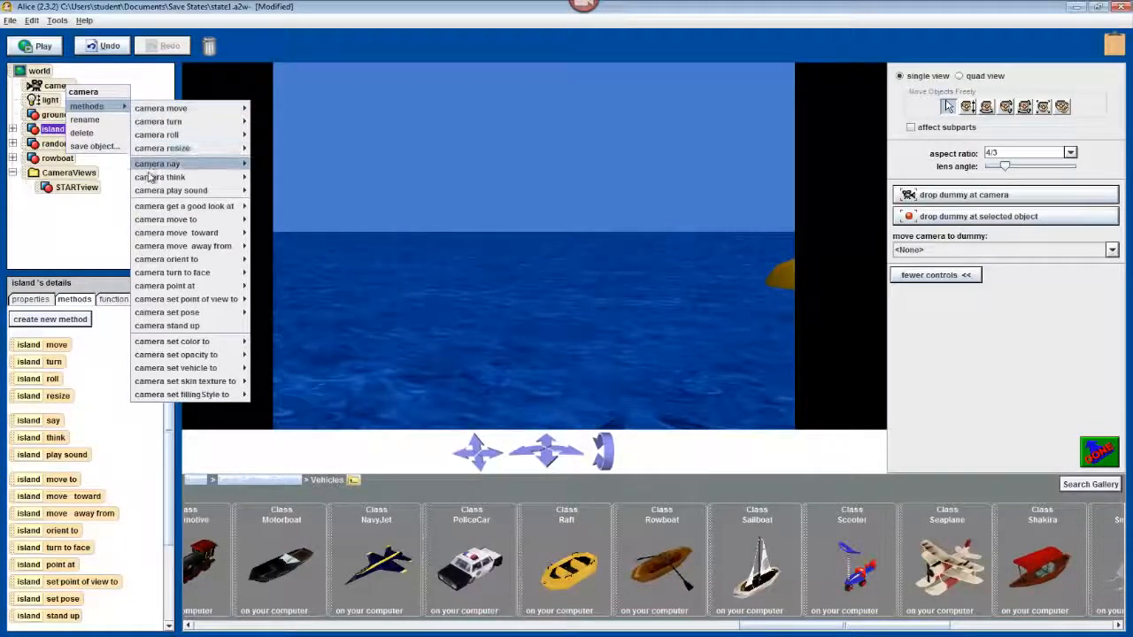
pyautogui.moveTo(153, 194)
pyautogui.moveTo(163, 304)
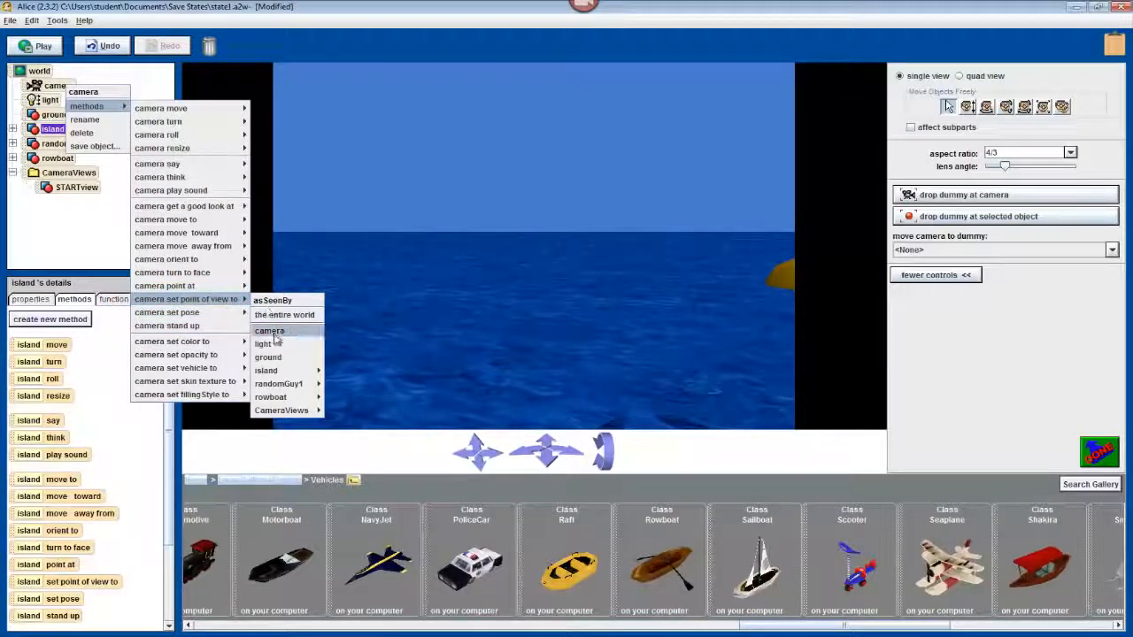
pyautogui.moveTo(292, 411)
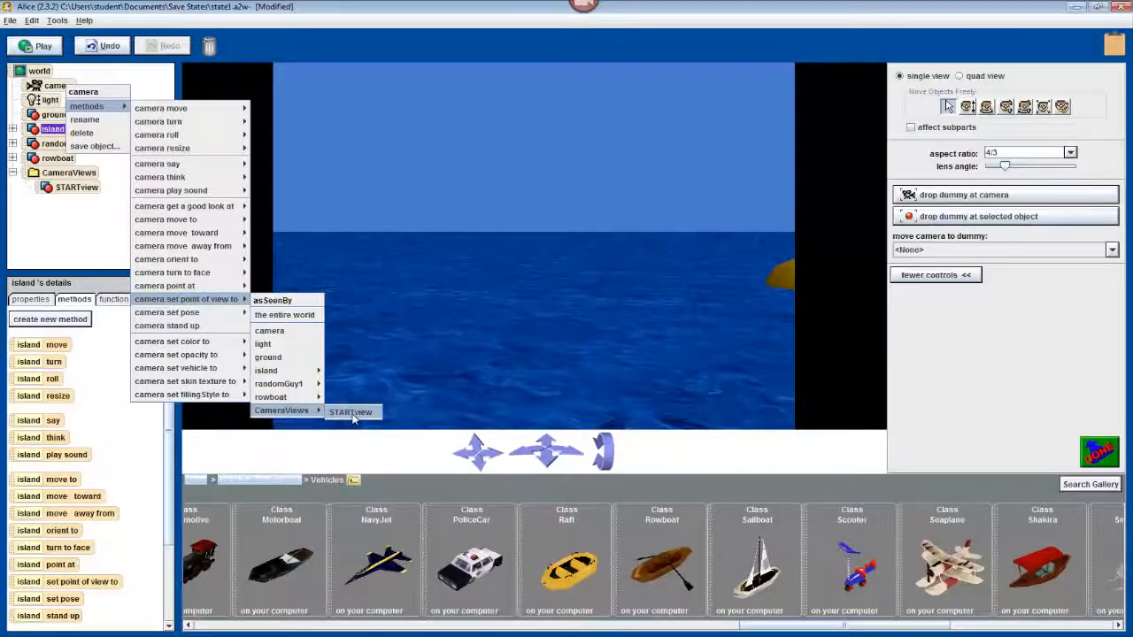
pyautogui.click(353, 414)
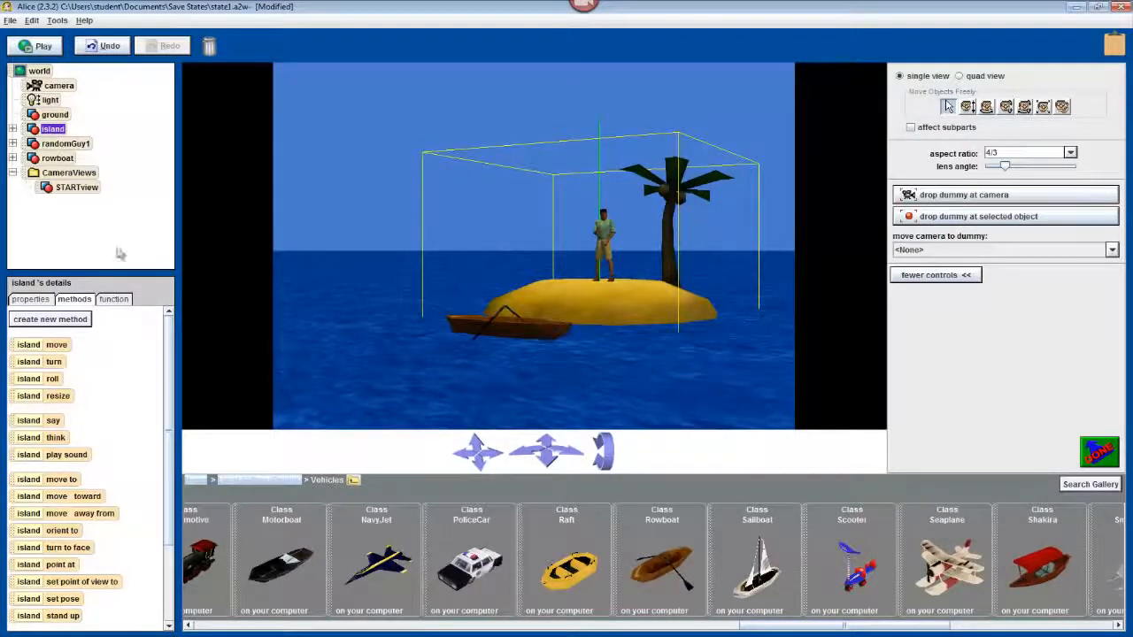
pyautogui.rightClick(68, 91)
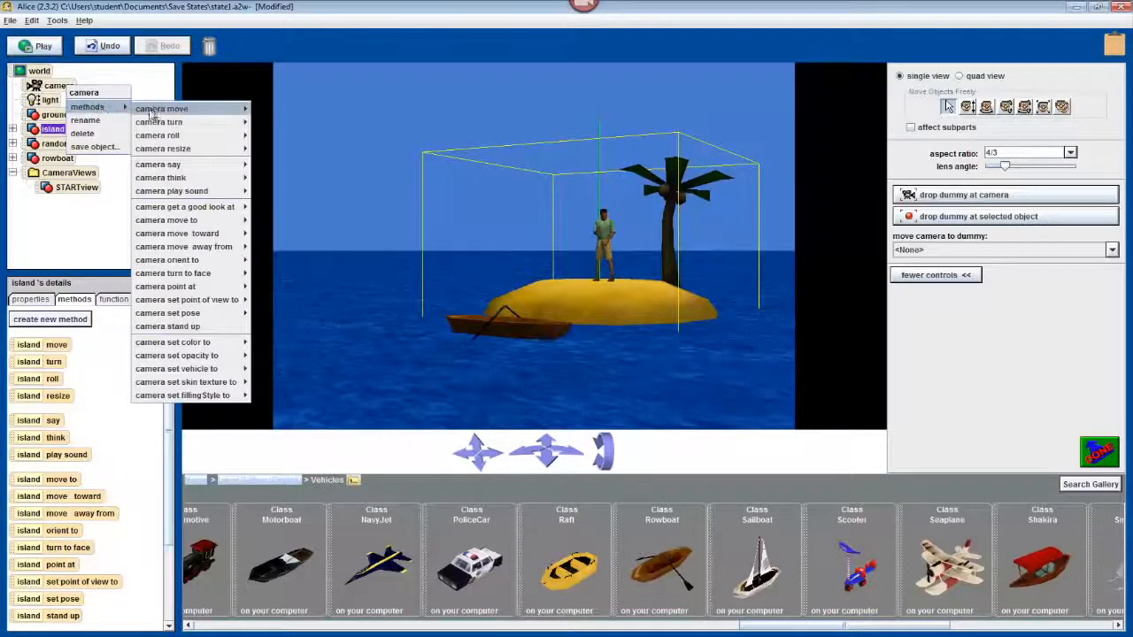
pyautogui.moveTo(213, 300)
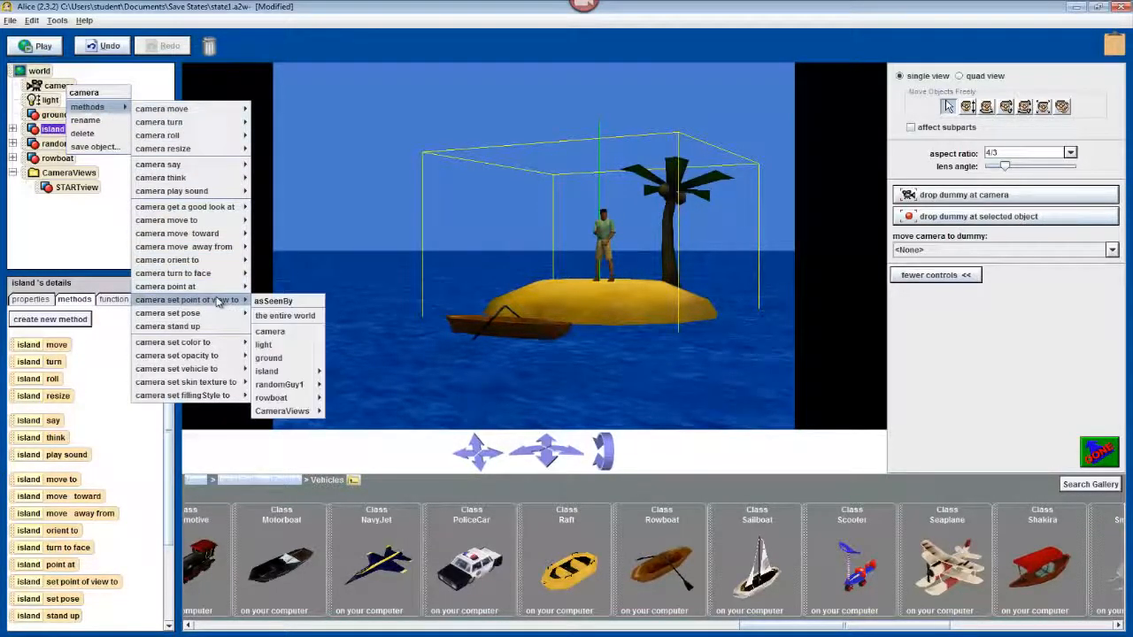
pyautogui.moveTo(306, 412)
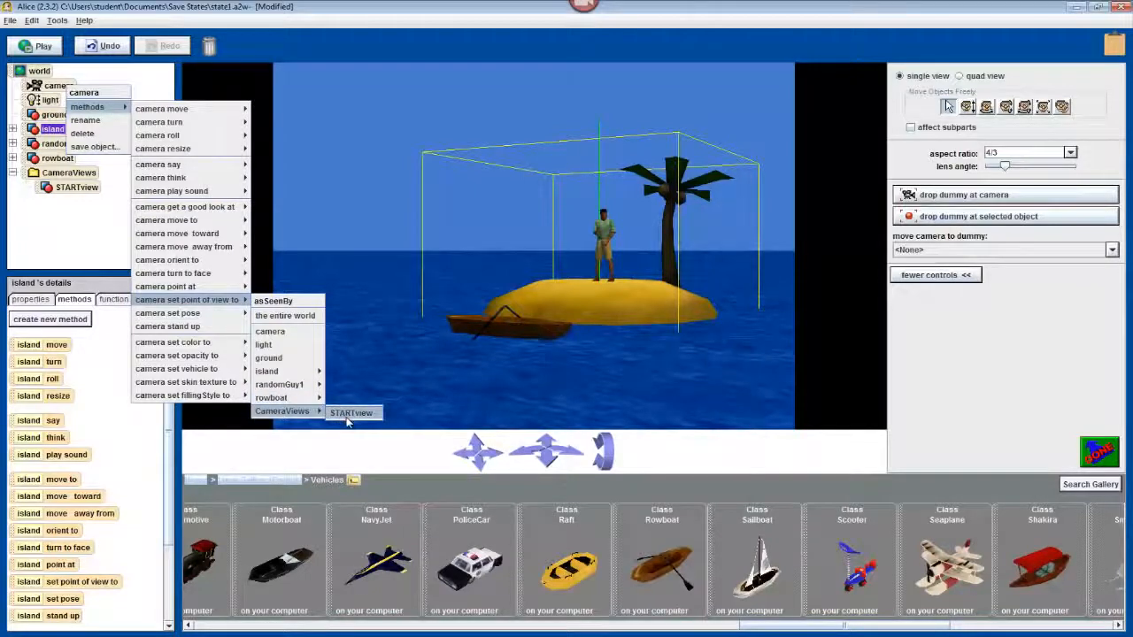
pyautogui.click(357, 365)
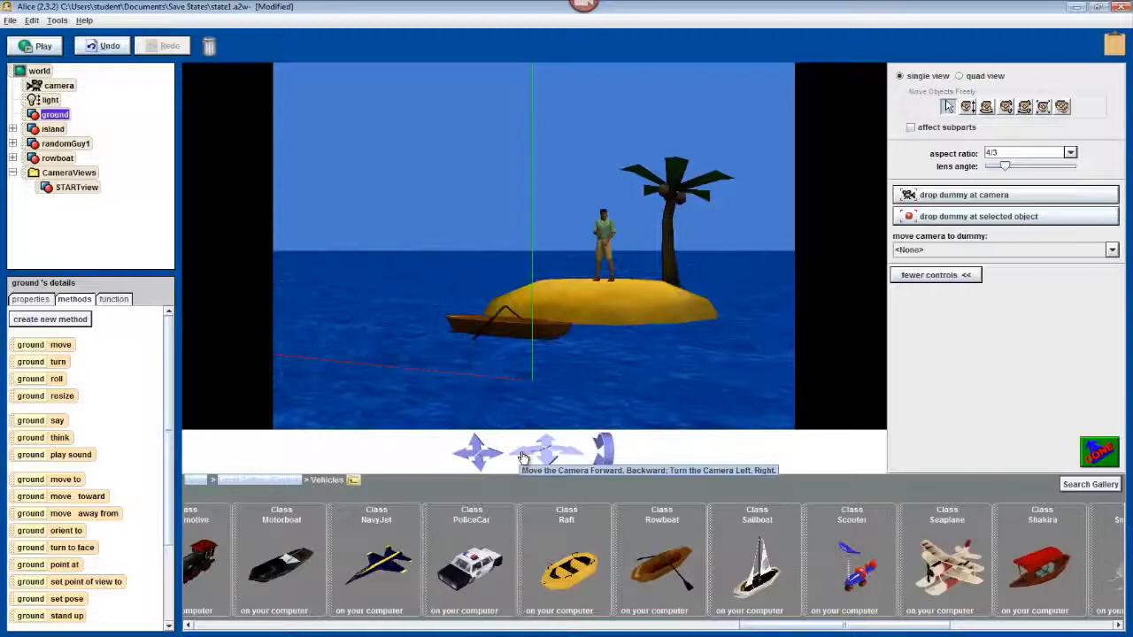
# Step: Turn the camera left from the island to open water and drop a dummy at the camera's position
pyautogui.moveTo(523, 457); pyautogui.dragTo(524, 457)
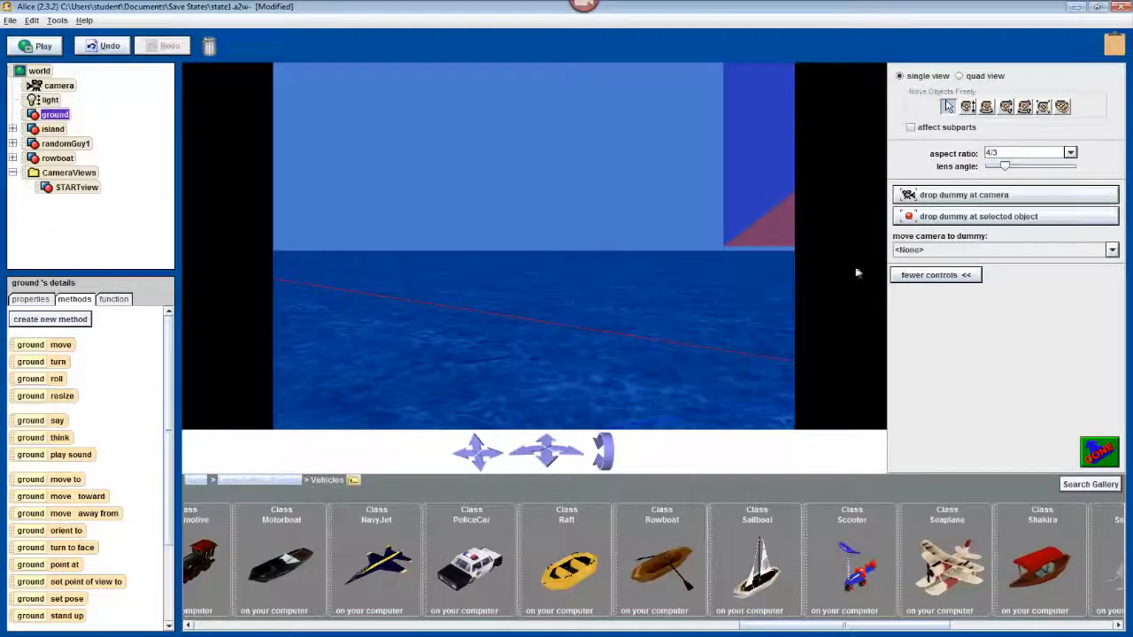
pyautogui.click(971, 197)
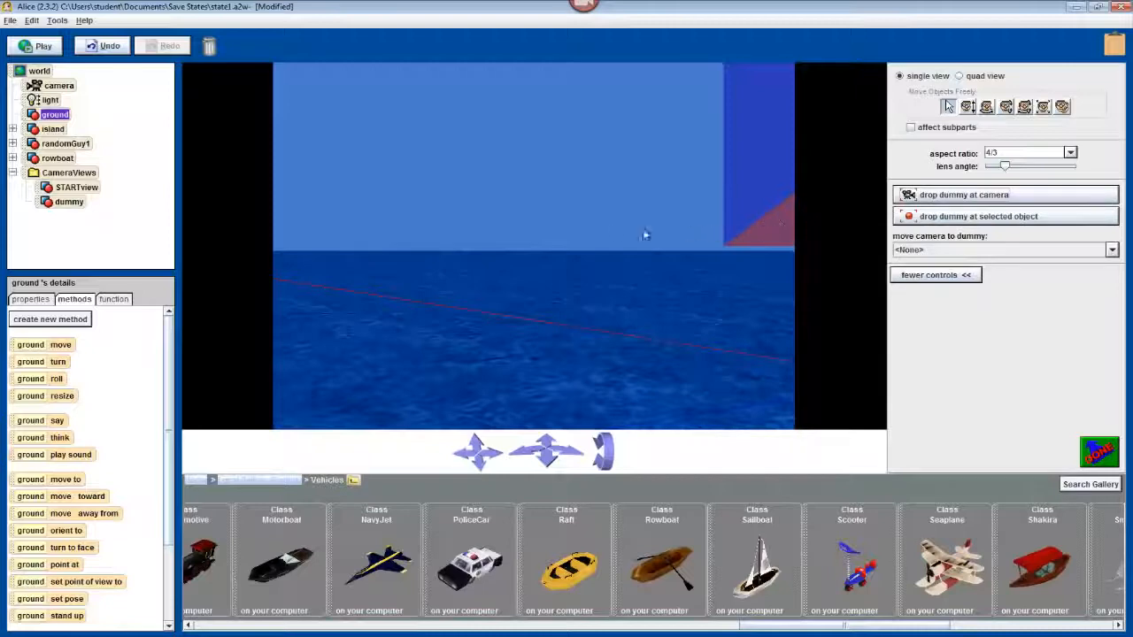
# Step: Rename the new dummy in the CameraViews folder as SHARKview
pyautogui.rightClick(72, 205)
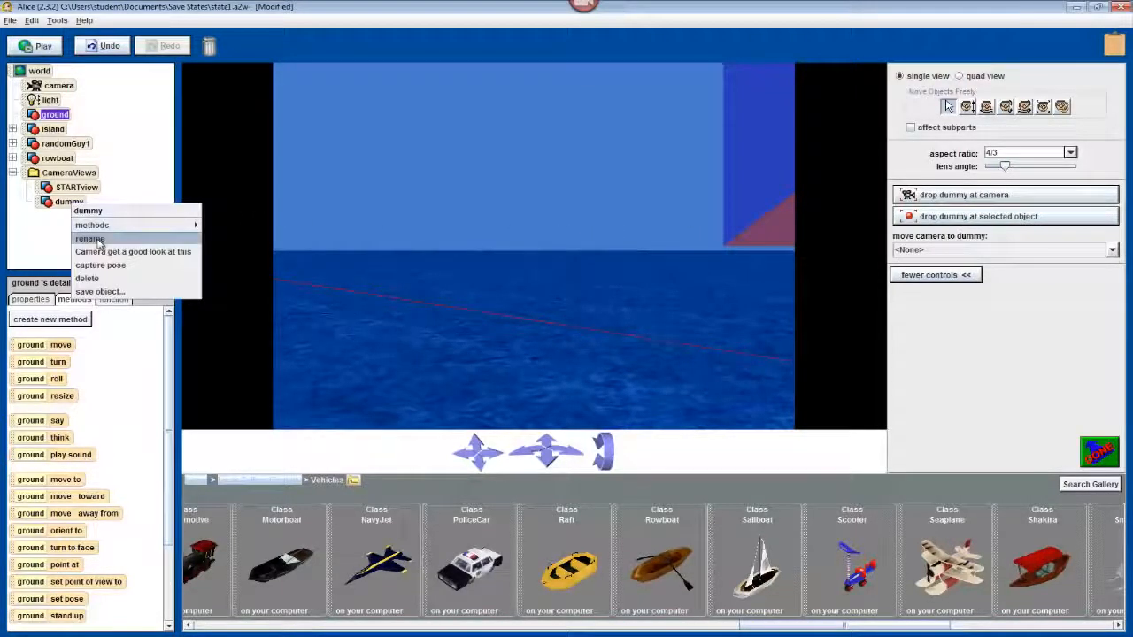
pyautogui.click(98, 240)
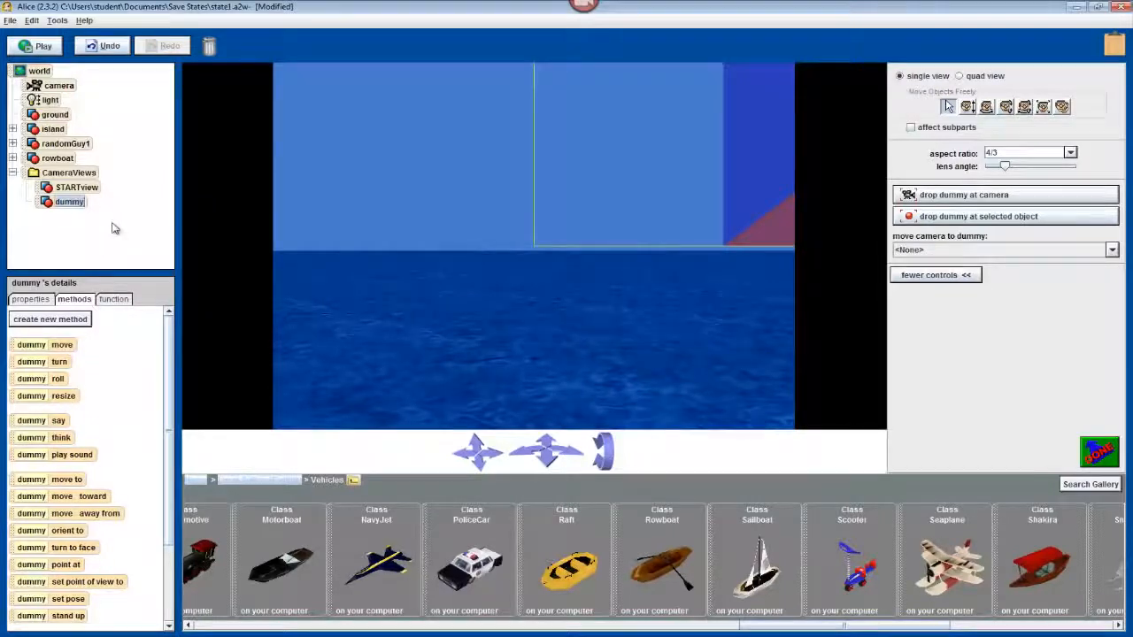
pyautogui.write('SHARK')
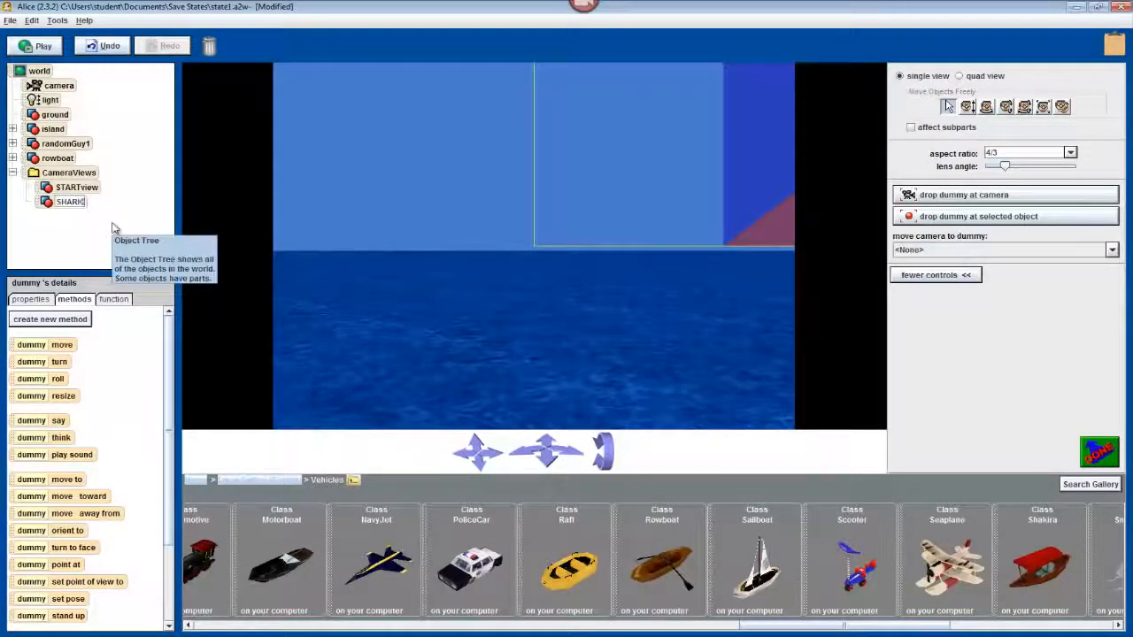
pyautogui.write('view')
pyautogui.press('Return')
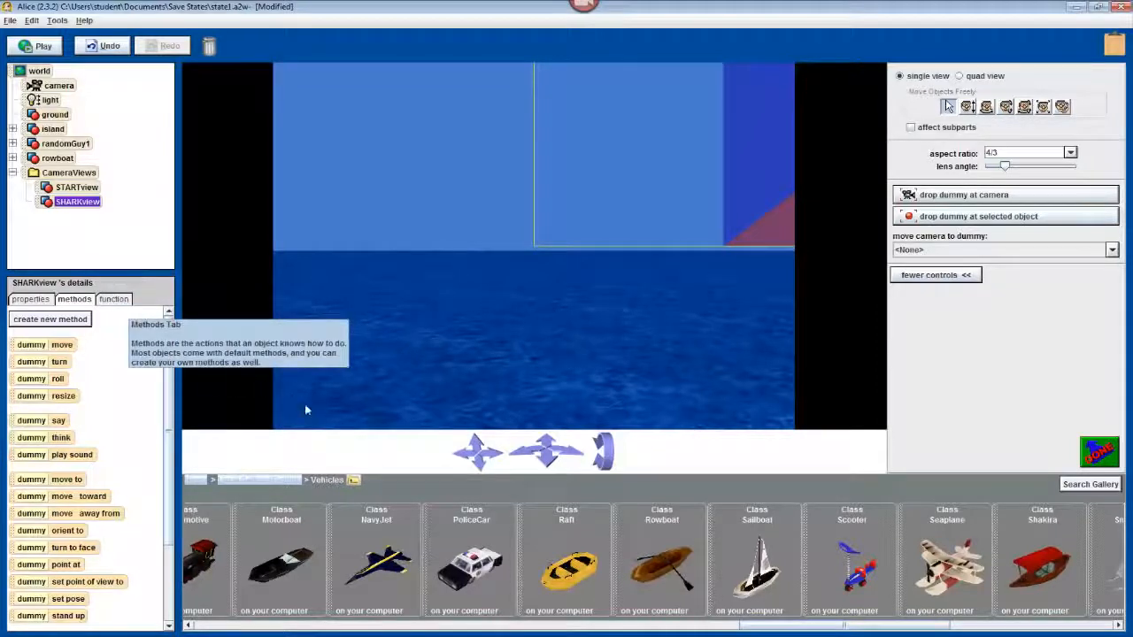
# Step: Add a Shark from the local gallery's Ocean group to the open water in the middle of the shark view
pyautogui.click(279, 482)
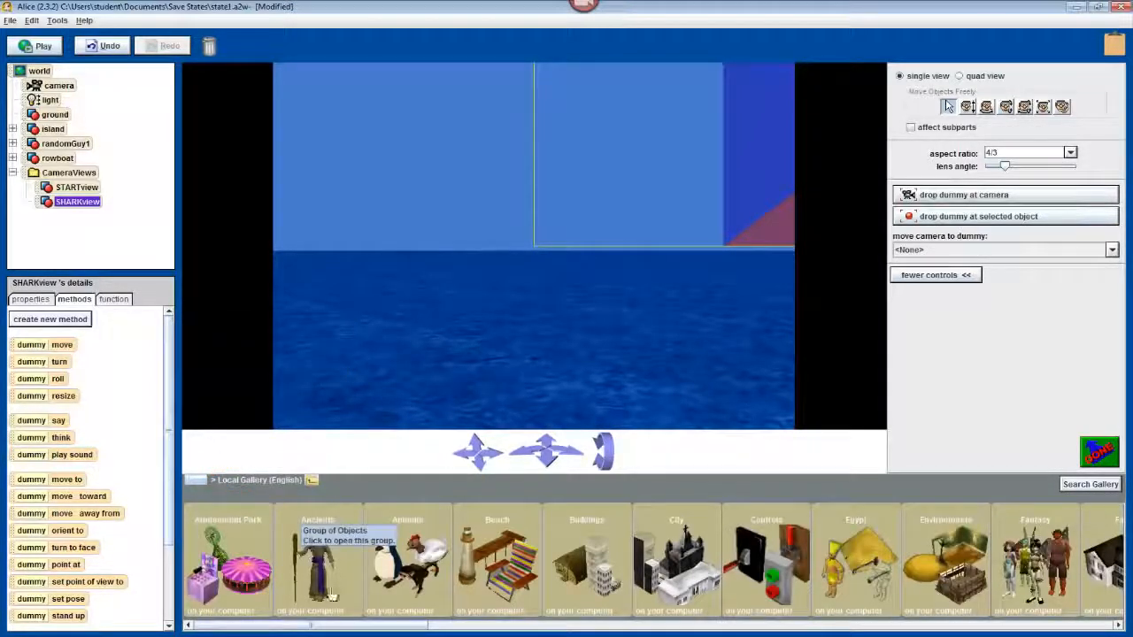
pyautogui.moveTo(316, 630); pyautogui.dragTo(683, 632)
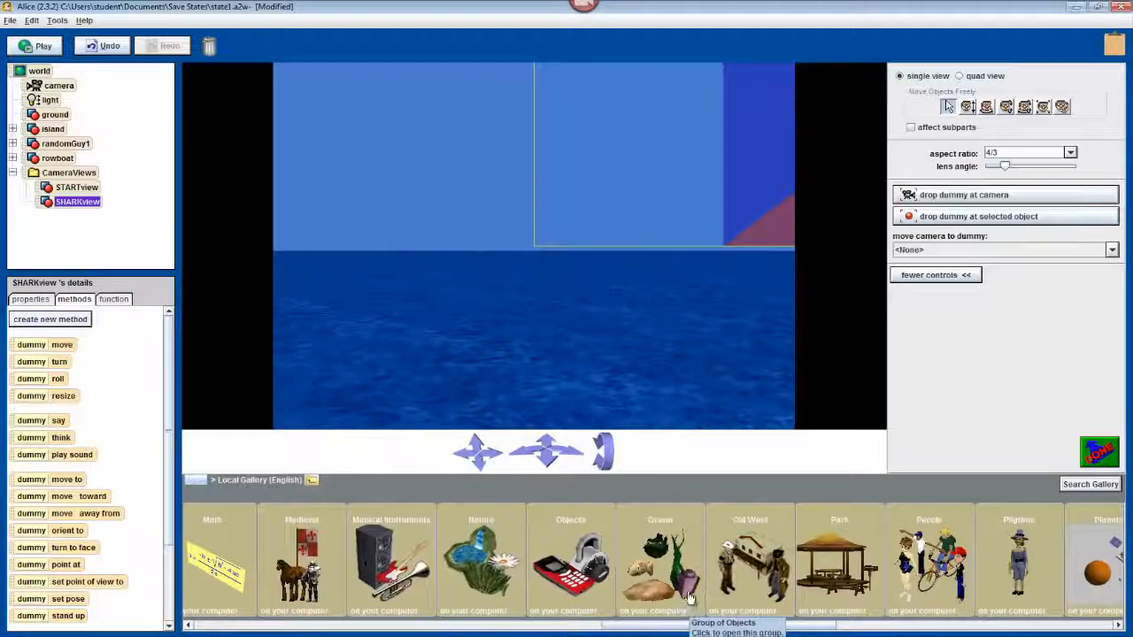
pyautogui.click(684, 595)
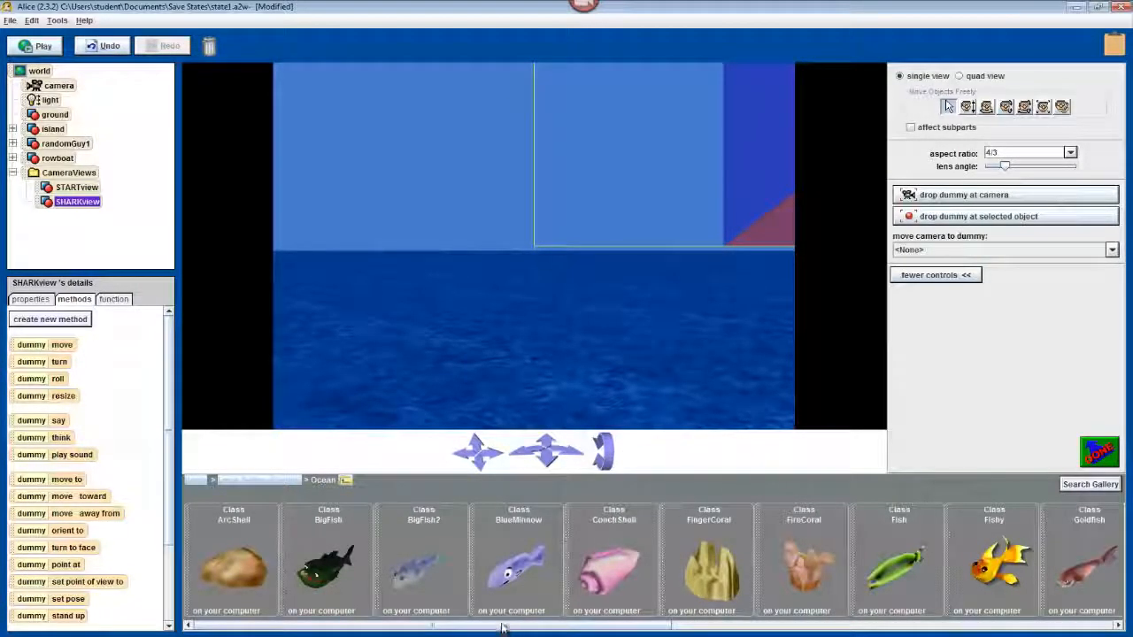
pyautogui.moveTo(502, 629); pyautogui.dragTo(907, 625)
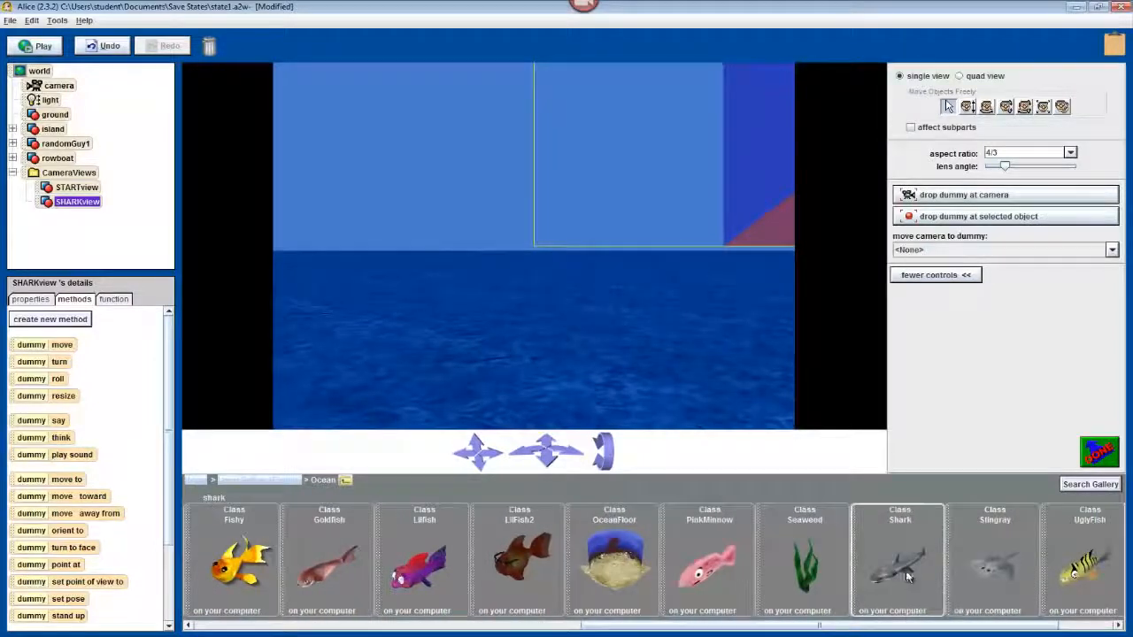
pyautogui.moveTo(895, 558); pyautogui.dragTo(536, 324)
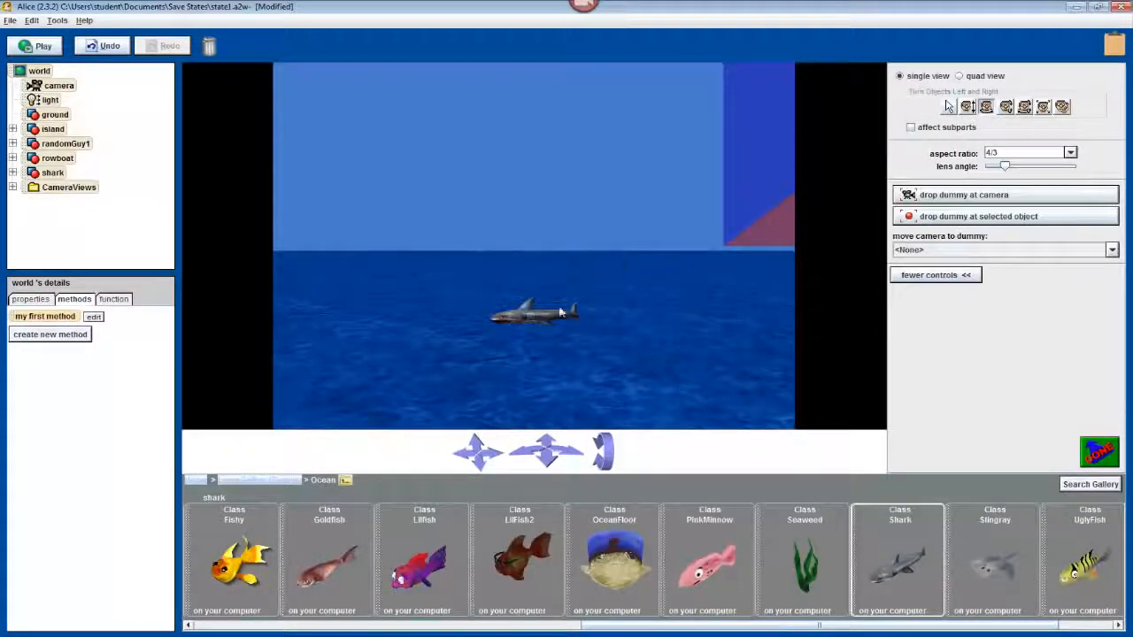
# Step: Turn the shark around to face the opposite way and lower it partly below the water surface
pyautogui.moveTo(509, 320); pyautogui.dragTo(610, 320)
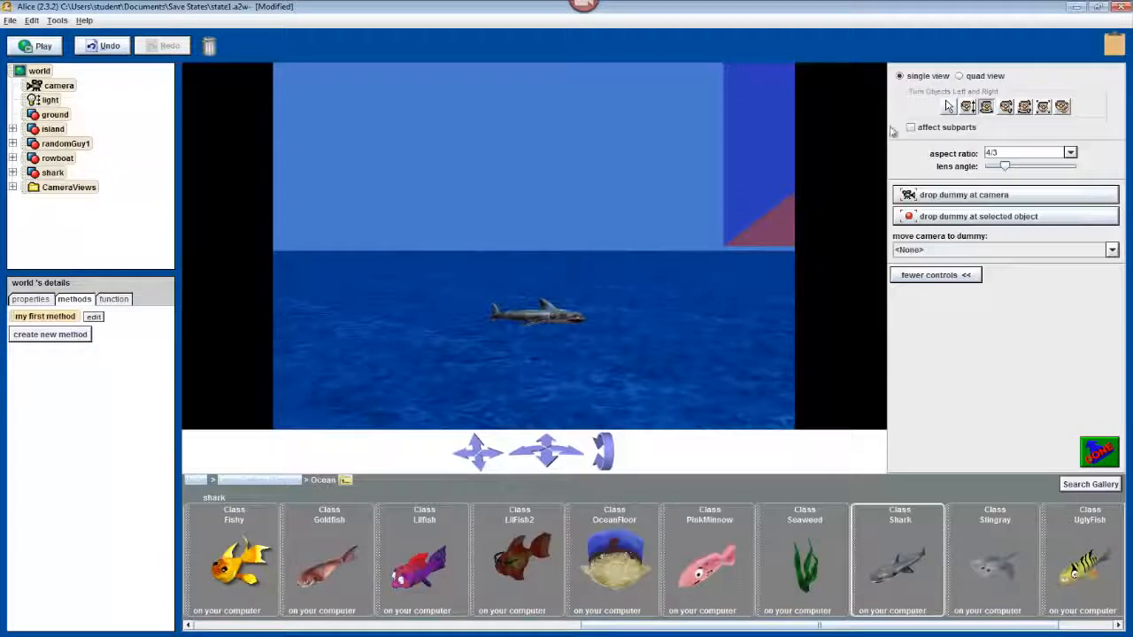
pyautogui.click(967, 106)
pyautogui.moveTo(538, 315); pyautogui.dragTo(556, 325)
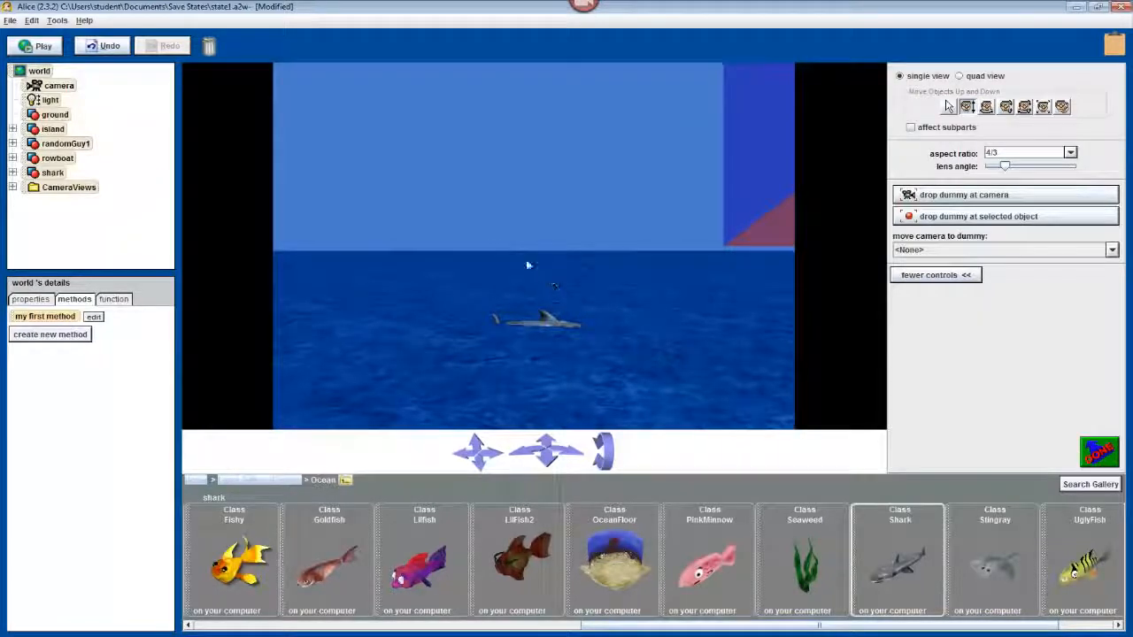
# Step: Return the camera to the opening shot by setting its point of view to the STARTview dummy
pyautogui.rightClick(67, 89)
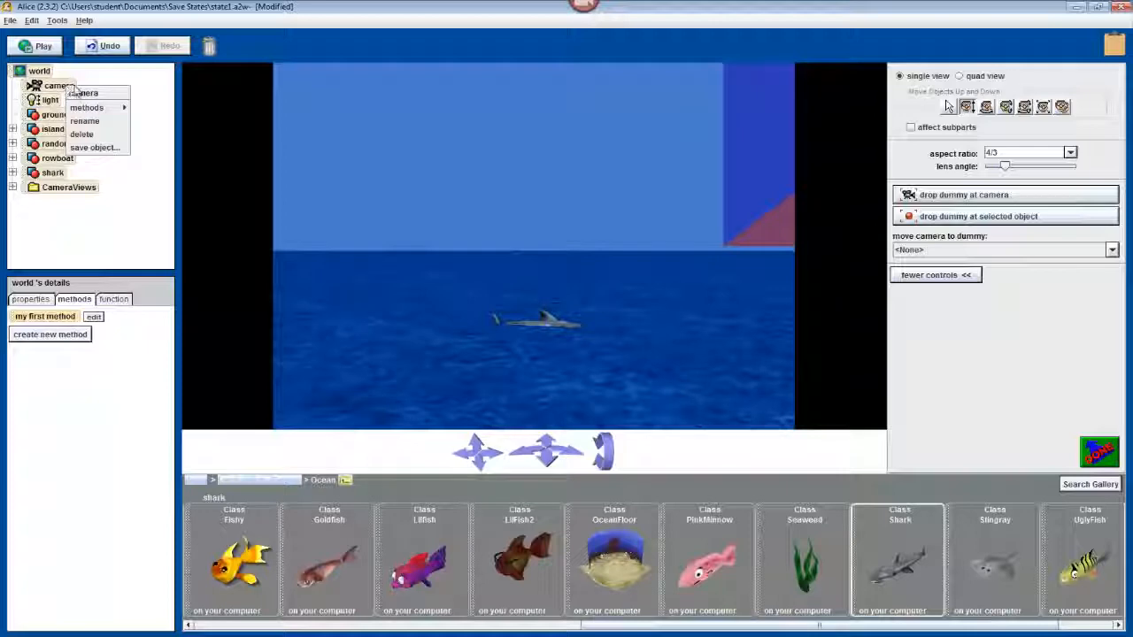
pyautogui.moveTo(109, 108)
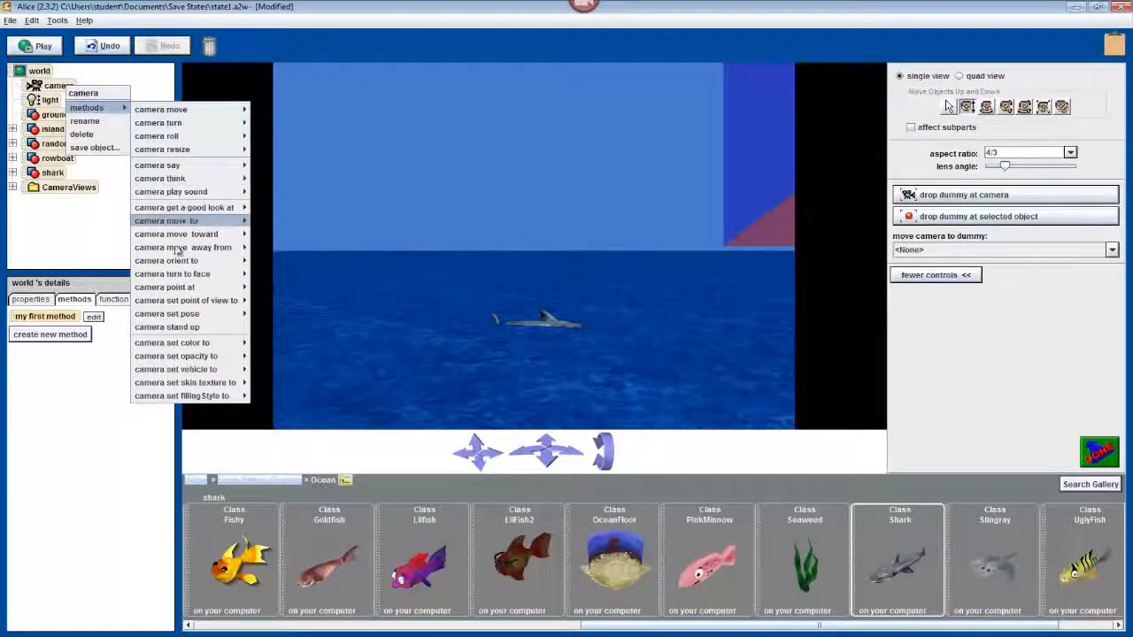
pyautogui.moveTo(212, 301)
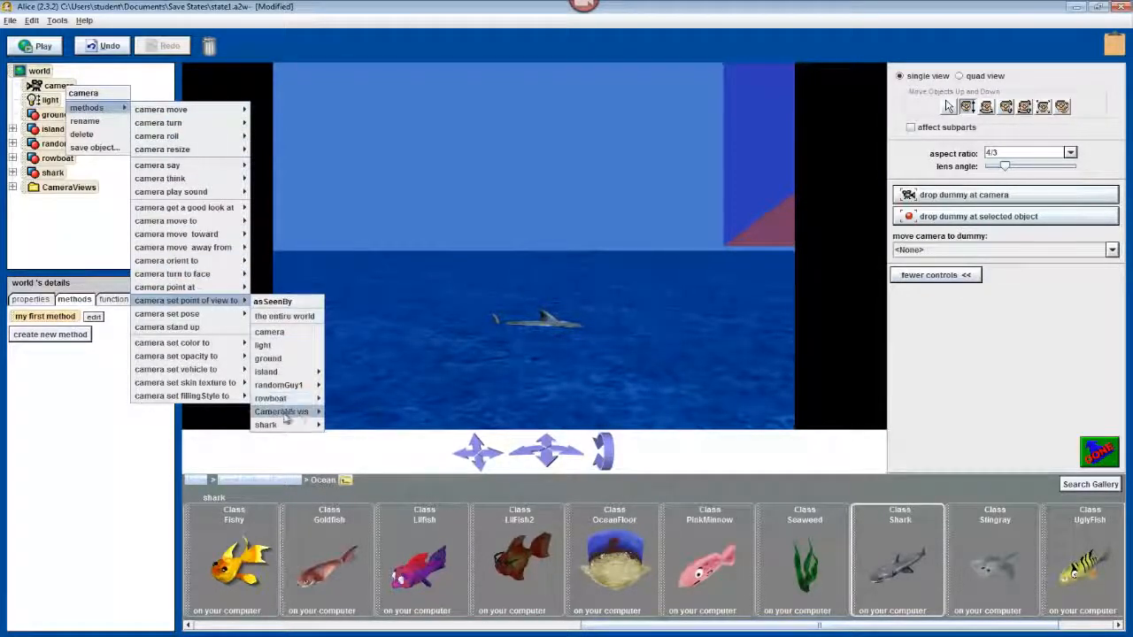
pyautogui.moveTo(282, 411)
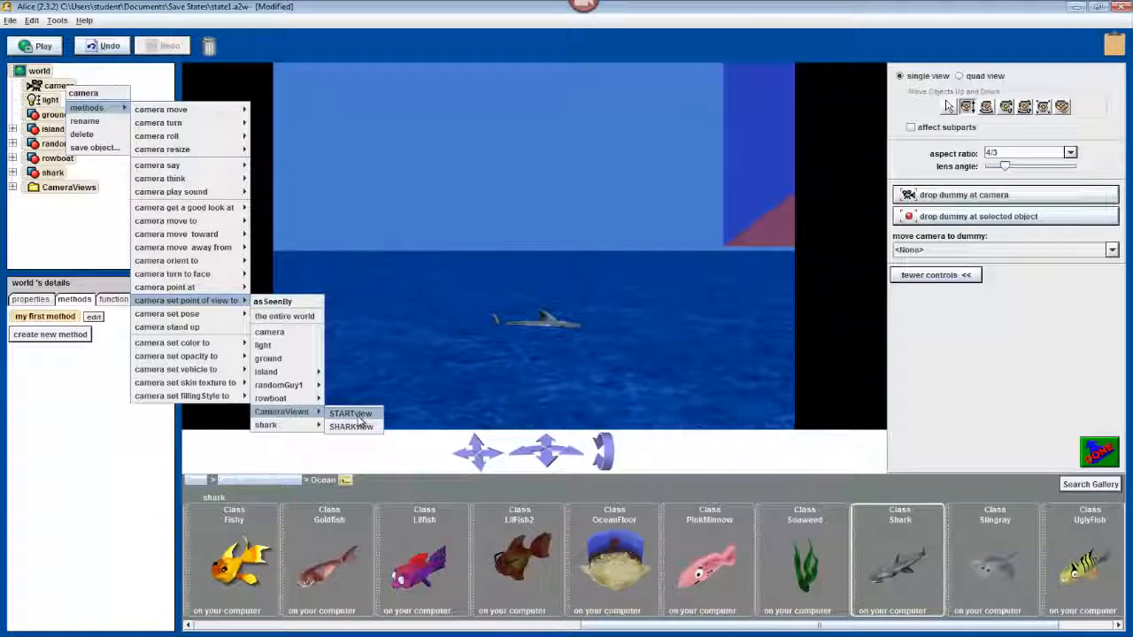
pyautogui.click(357, 414)
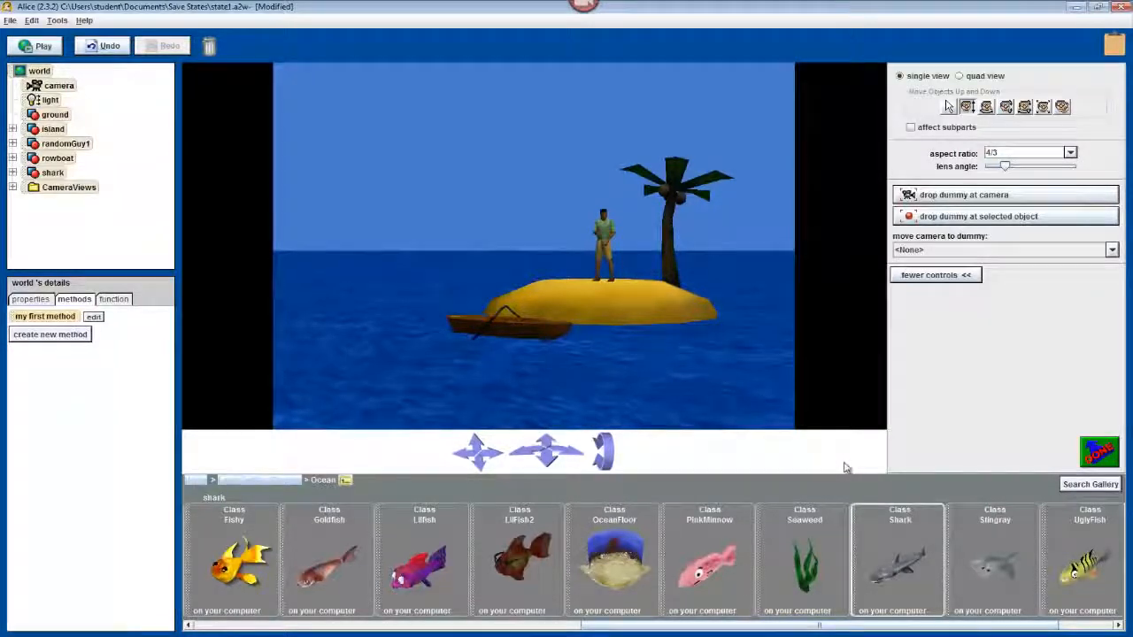
# Step: Finish adding objects to return to the method editor, and open the world's file commands
pyautogui.click(1099, 452)
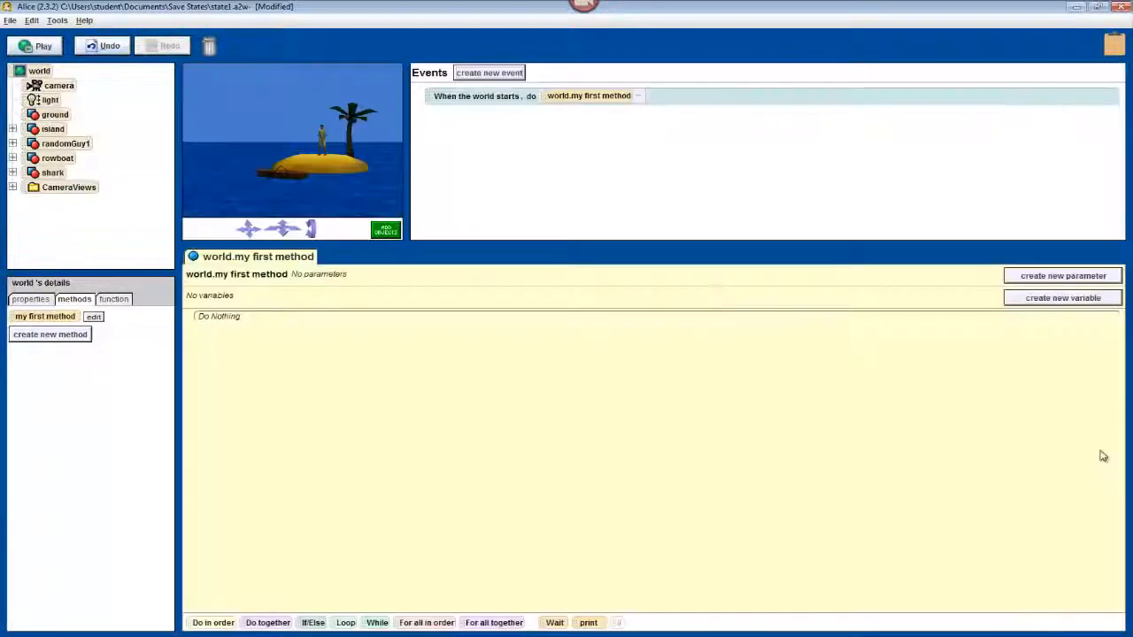
pyautogui.click(10, 20)
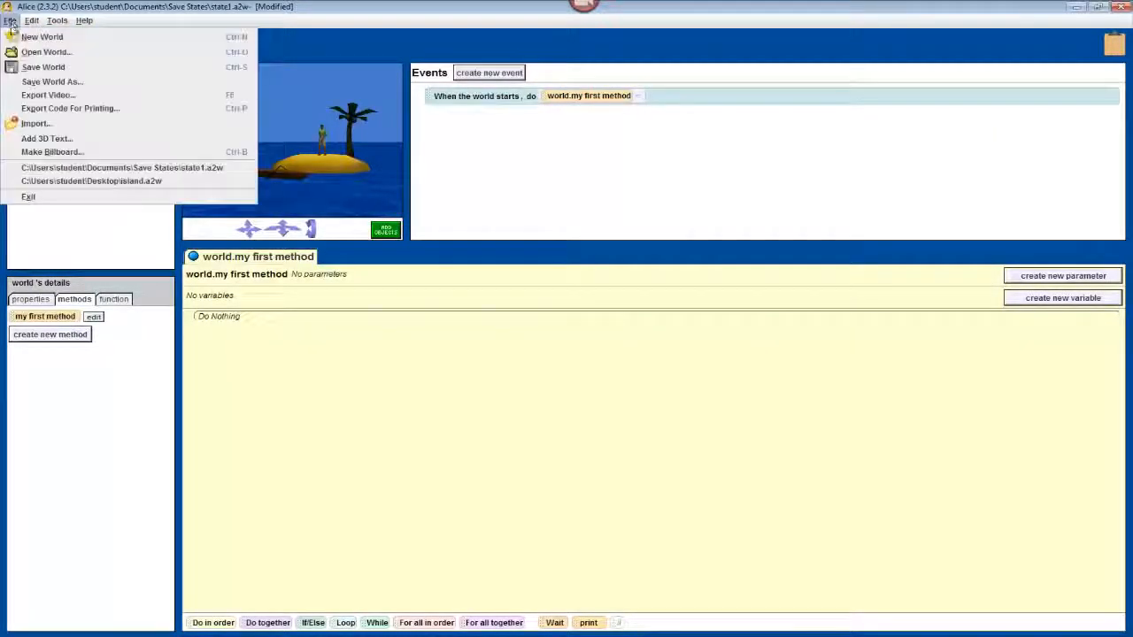